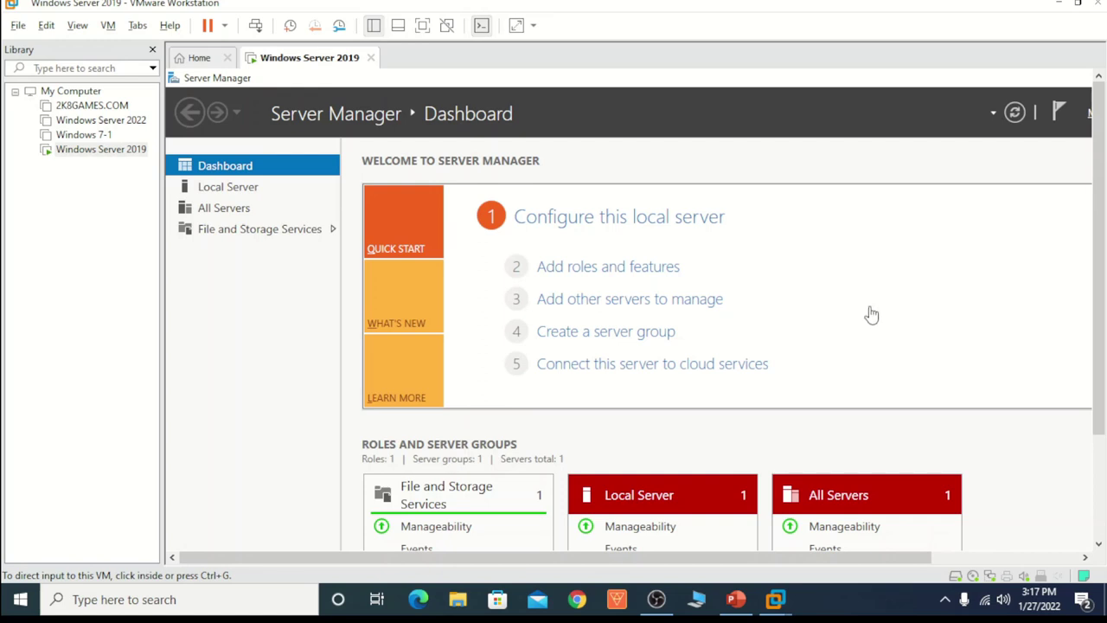
Step: Capture input in the Windows Server 2019 VM and switch VMware to full screen with Ctrl+Alt+Enter
{"action": "left_click", "coordinate": [267, 342]}
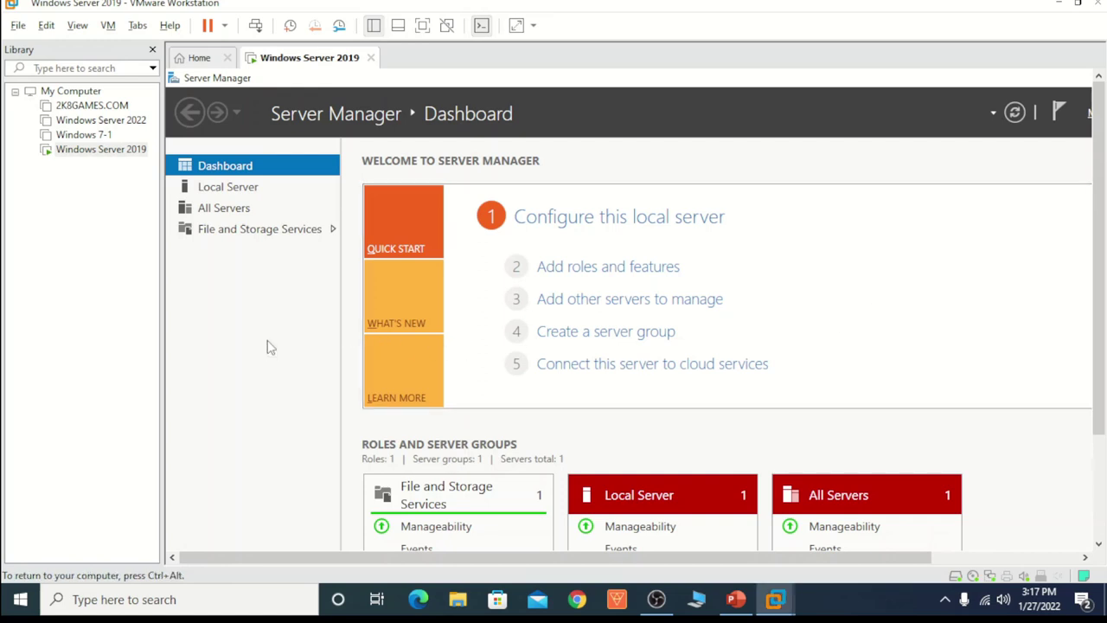
{"action": "key", "text": "ctrl+alt+Return"}
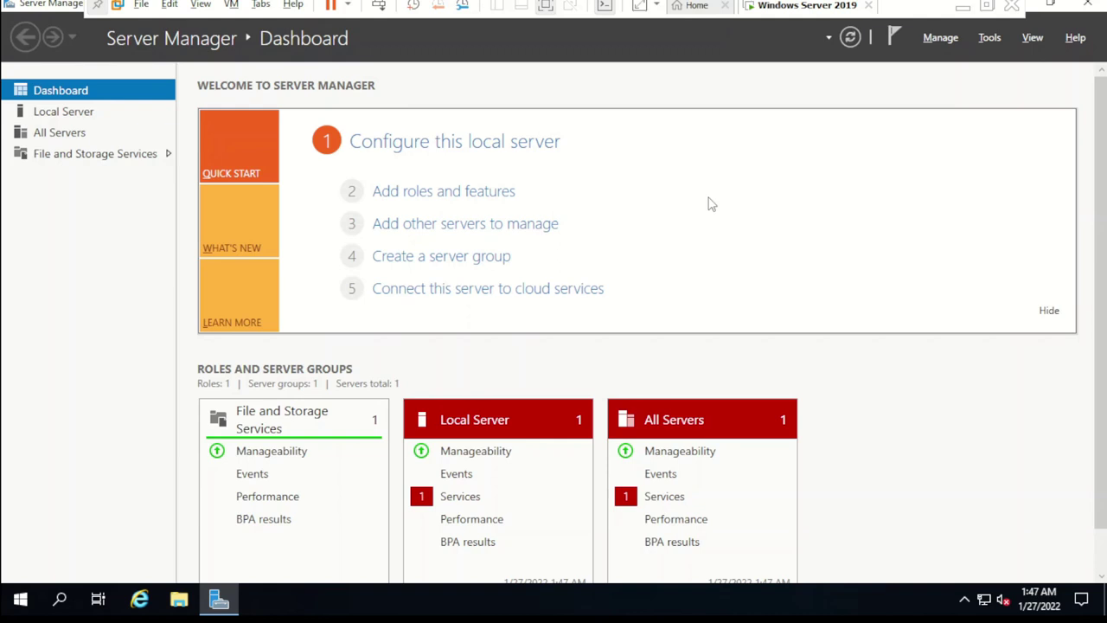
Step: Open the Ethernet0 connection's properties from Network Connections (ncpa.cpl)
{"action": "key", "text": "super+r"}
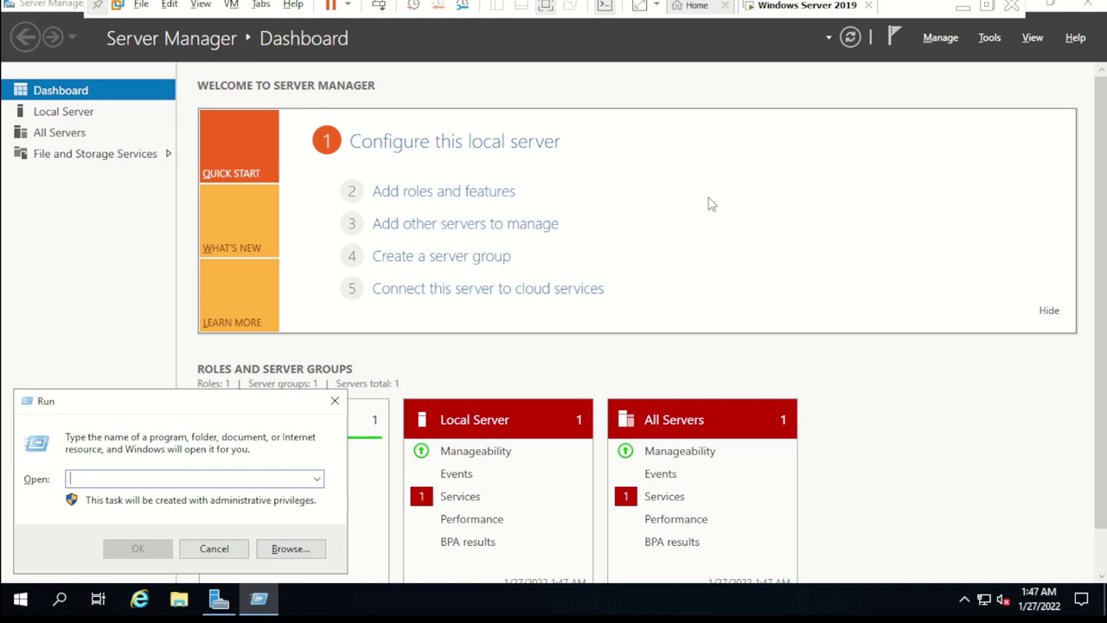
{"action": "type", "text": "ncpa.cpl"}
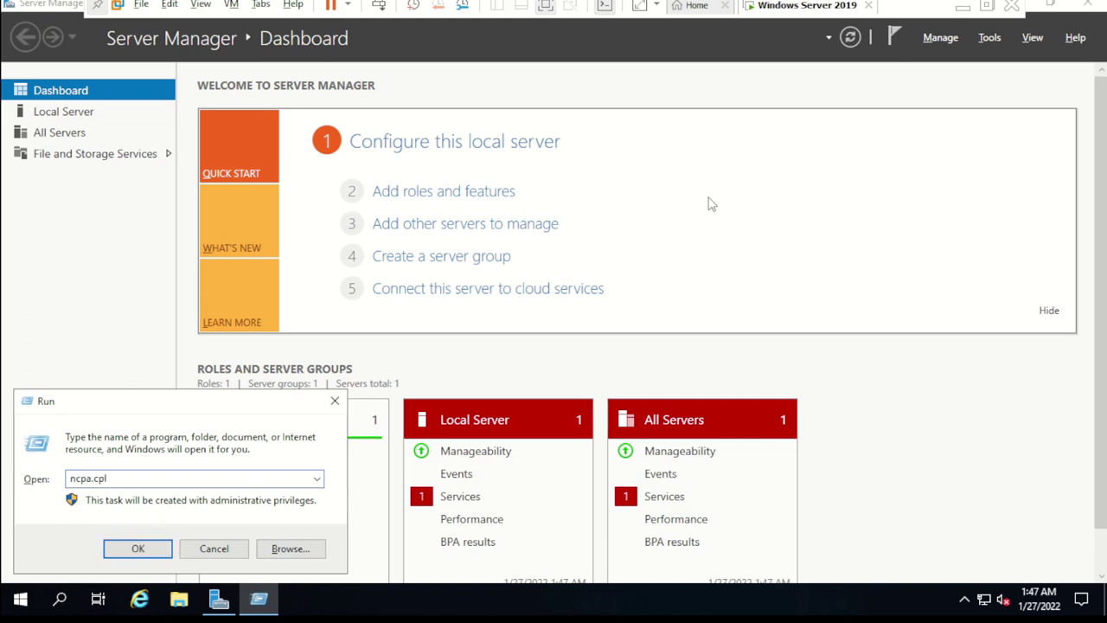
{"action": "key", "text": "Return"}
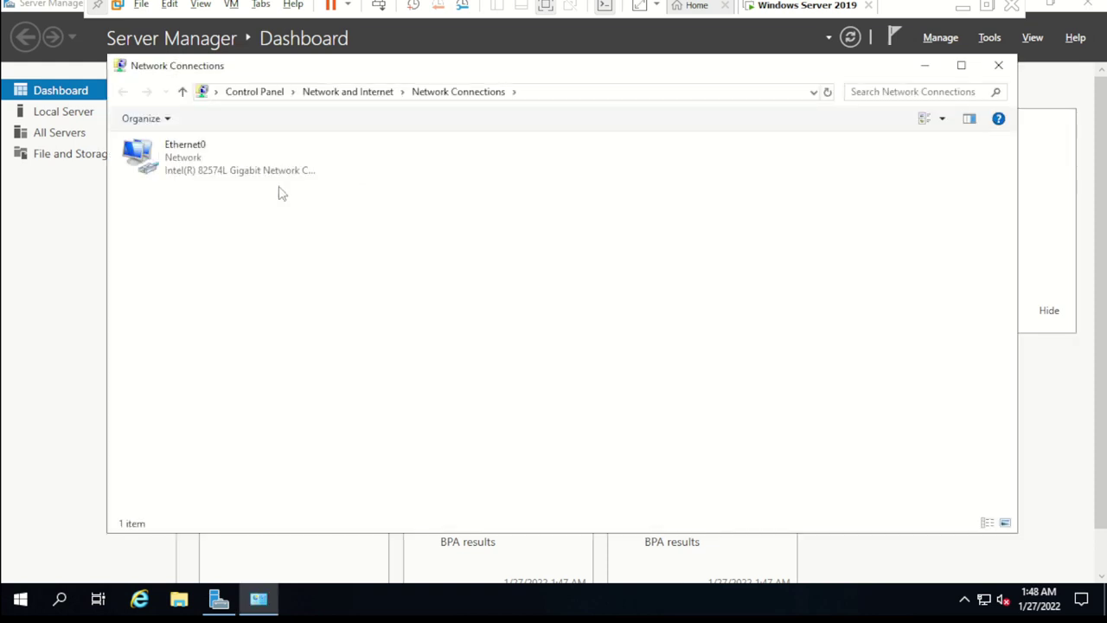
{"action": "left_click", "coordinate": [196, 153]}
{"action": "right_click", "coordinate": [196, 153]}
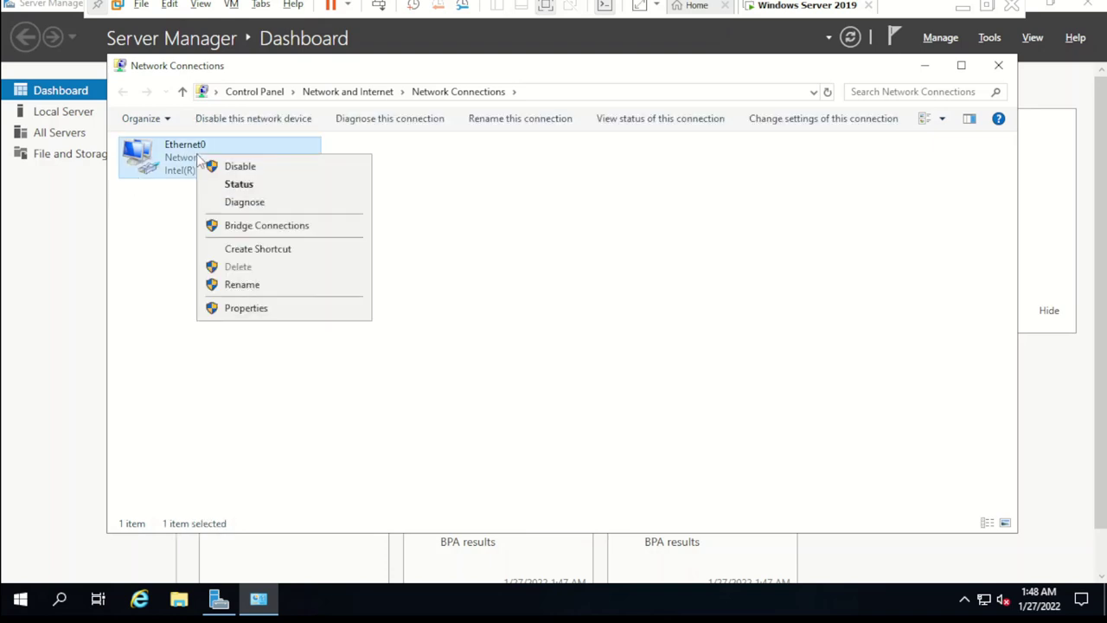
{"action": "left_click", "coordinate": [299, 309]}
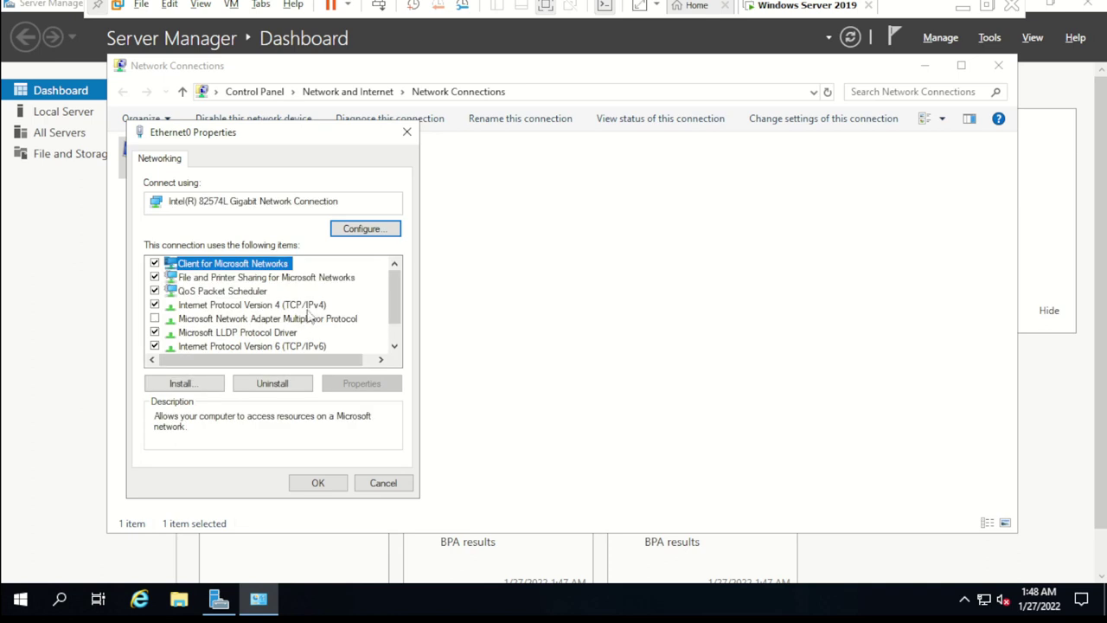
Step: Give Ethernet0 static IPv4 10.0.0.1, mask 255.0.0.0 and DNS 10.0.0.1, then close the windows
{"action": "left_click", "coordinate": [310, 305]}
{"action": "left_click", "coordinate": [370, 383]}
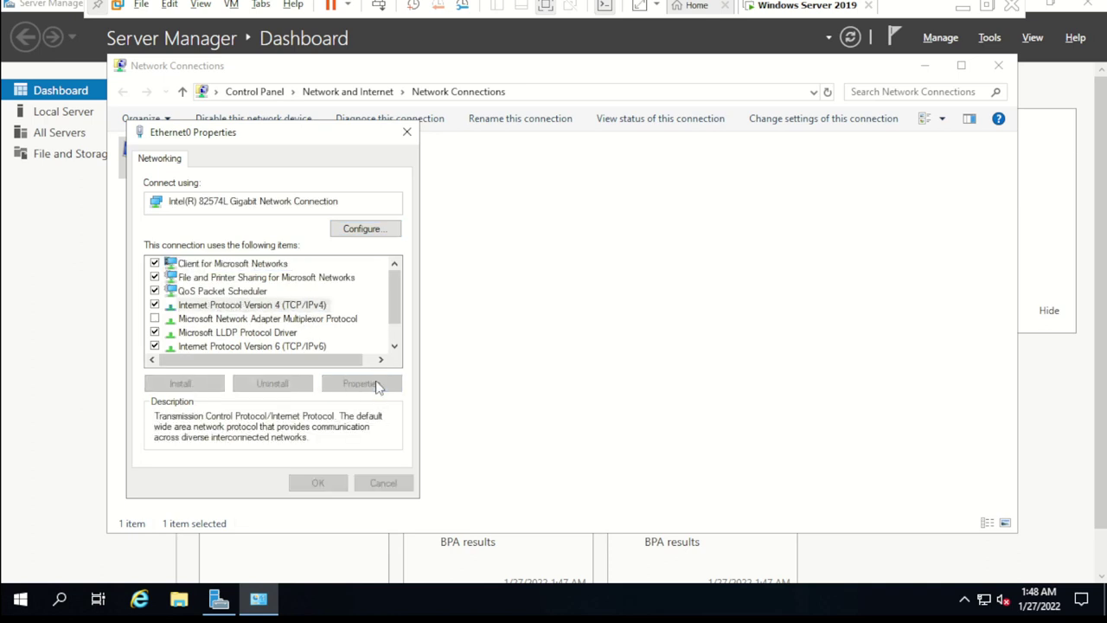
{"action": "left_click", "coordinate": [228, 313]}
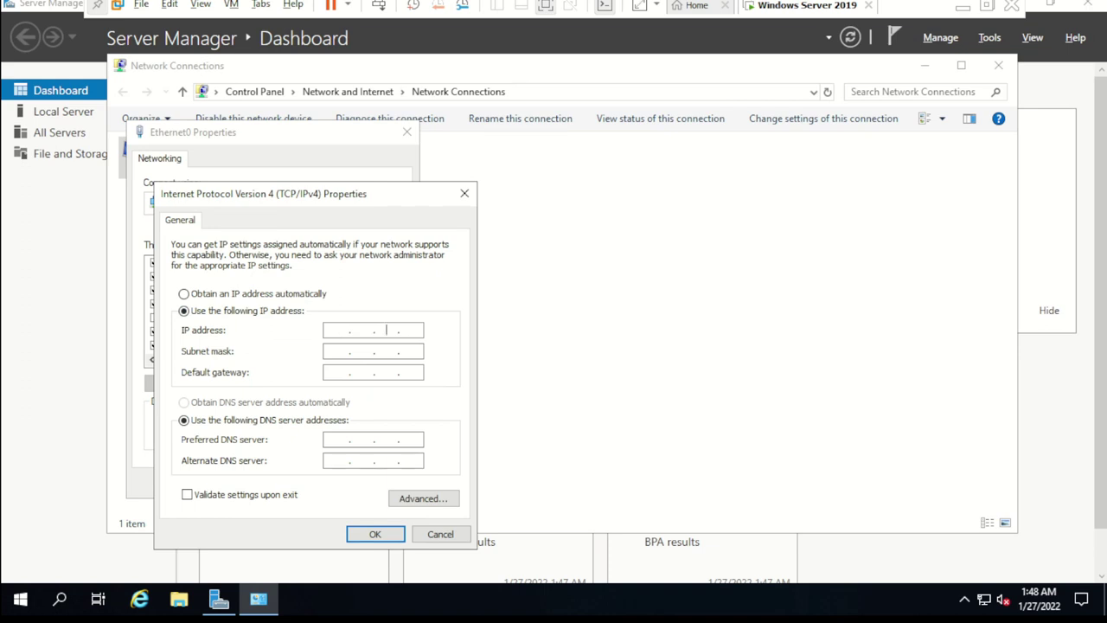
{"action": "type", "text": "10.0.0.1"}
{"action": "key", "text": "Tab"}
{"action": "key", "text": "Tab"}
{"action": "type", "text": "10.0.0.1"}
{"action": "key", "text": "Tab"}
{"action": "key", "text": "Tab"}
{"action": "key", "text": "Tab"}
{"action": "key", "text": "Tab"}
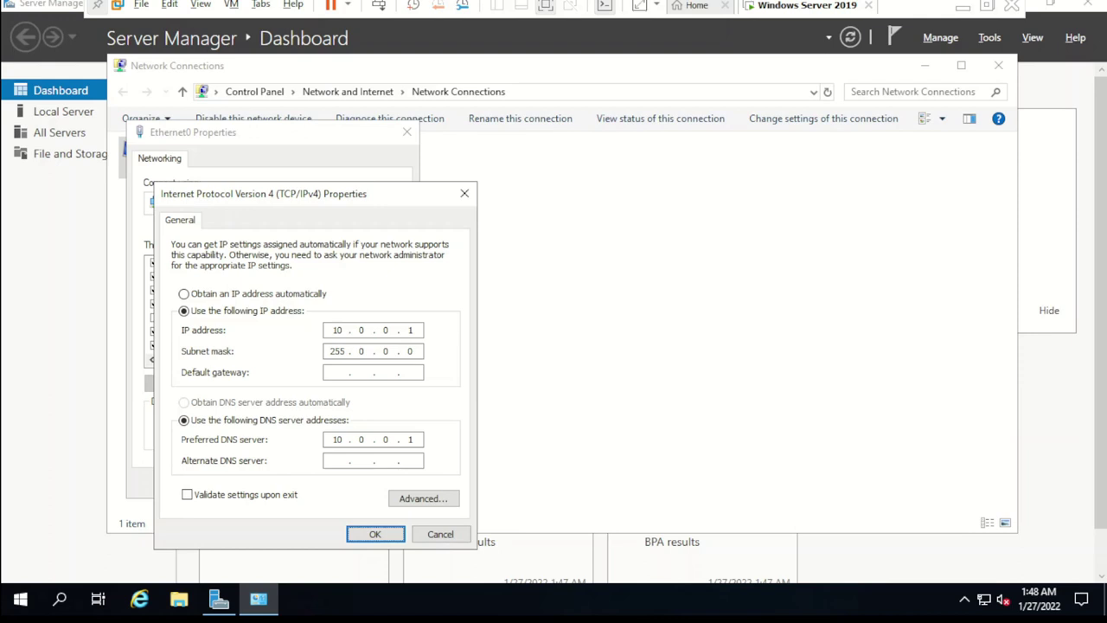
{"action": "key", "text": "Return"}
{"action": "left_click", "coordinate": [333, 483]}
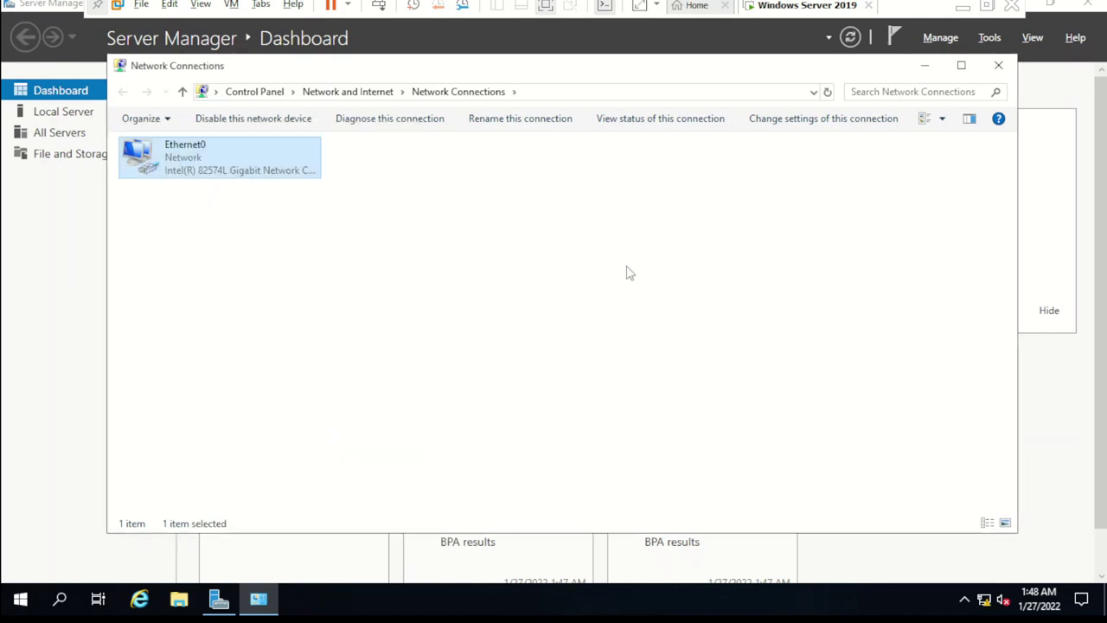
{"action": "left_click", "coordinate": [999, 65]}
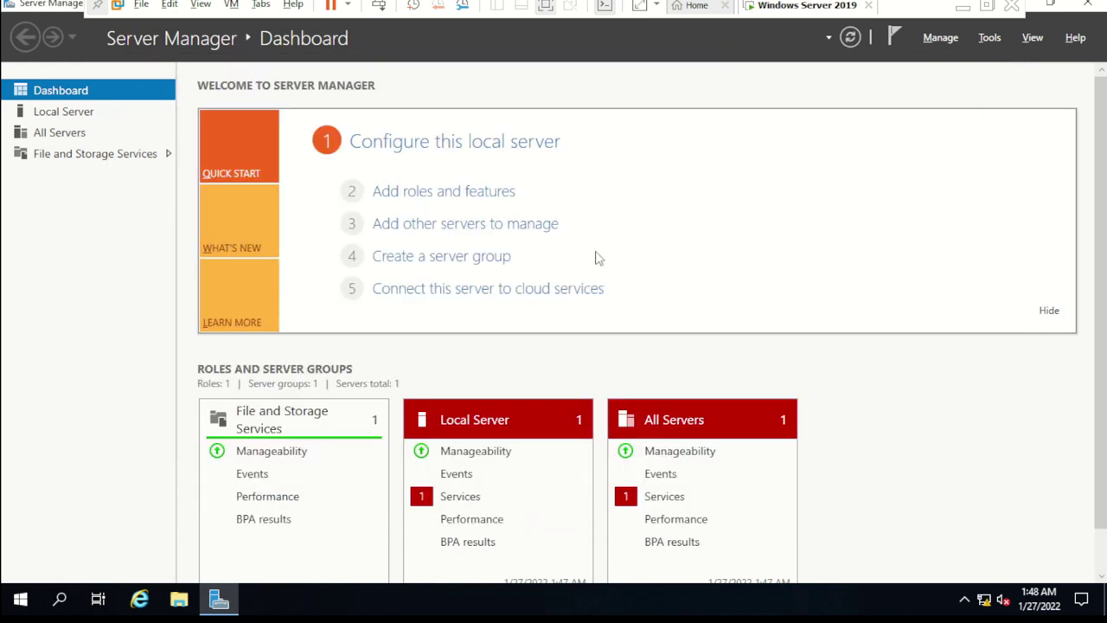
Step: Launch Add Roles and Features and advance with role-based installation to the destination server page
{"action": "left_click", "coordinate": [457, 199]}
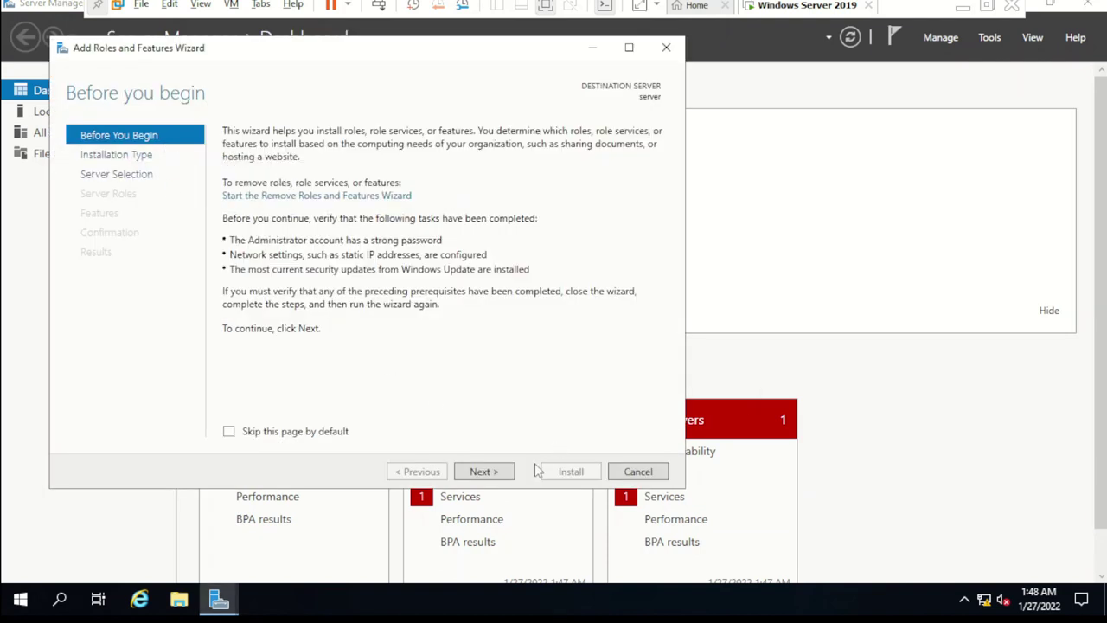
{"action": "left_click", "coordinate": [494, 472]}
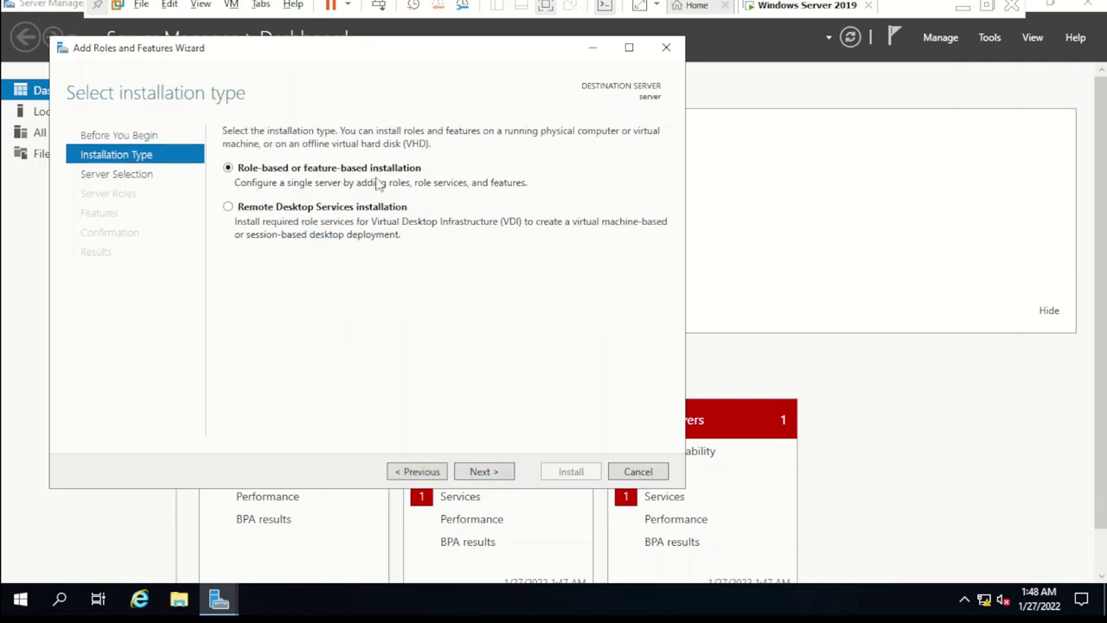
{"action": "left_click", "coordinate": [493, 473]}
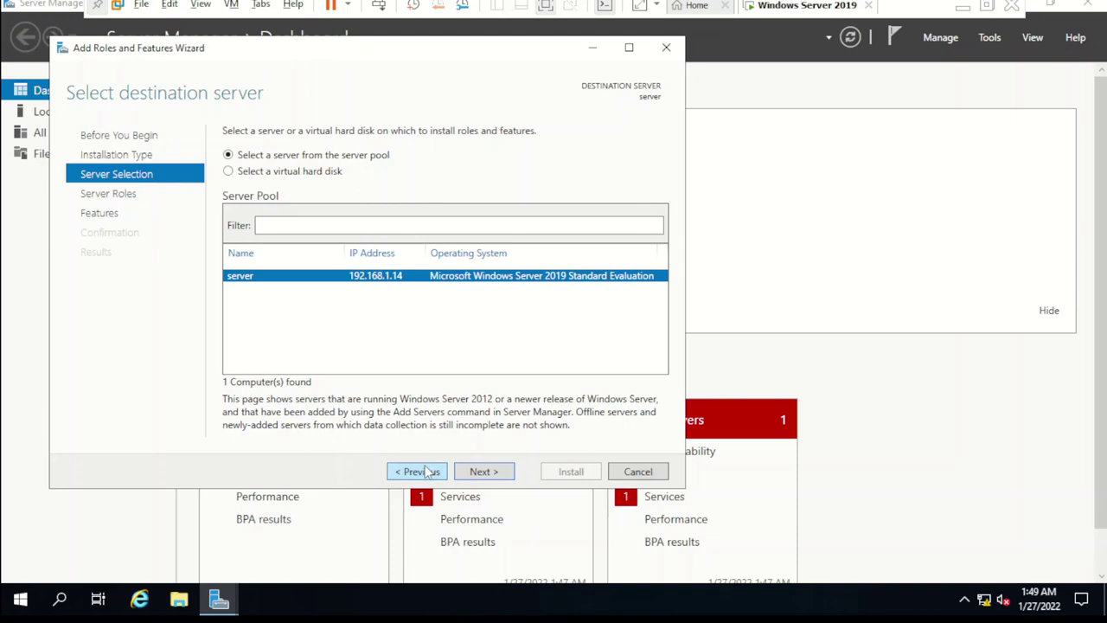
{"action": "left_click", "coordinate": [427, 472]}
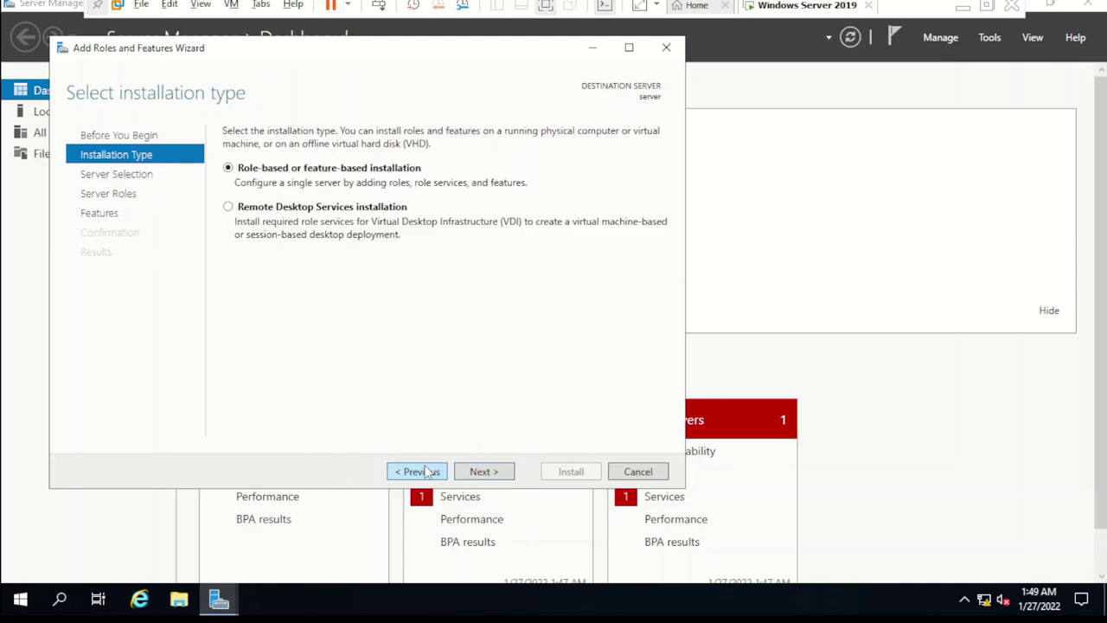
{"action": "left_click", "coordinate": [490, 471]}
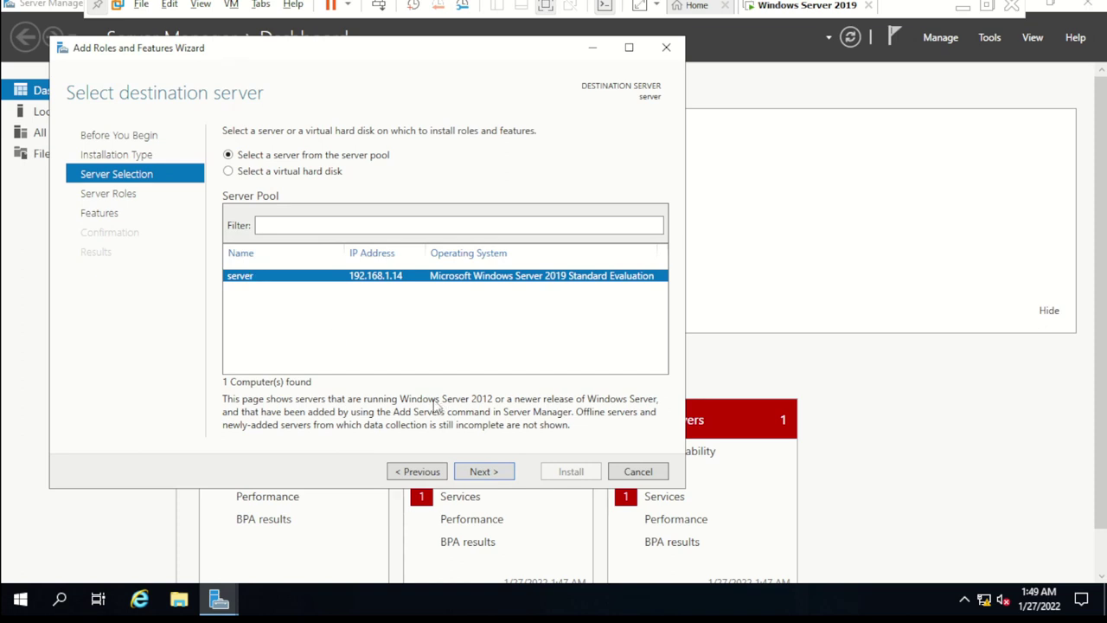
Step: Run ipconfig in Command Prompt to verify 10.0.0.1 / 255.0.0.0, then close Command Prompt and File Explorer
{"action": "key", "text": "super+e"}
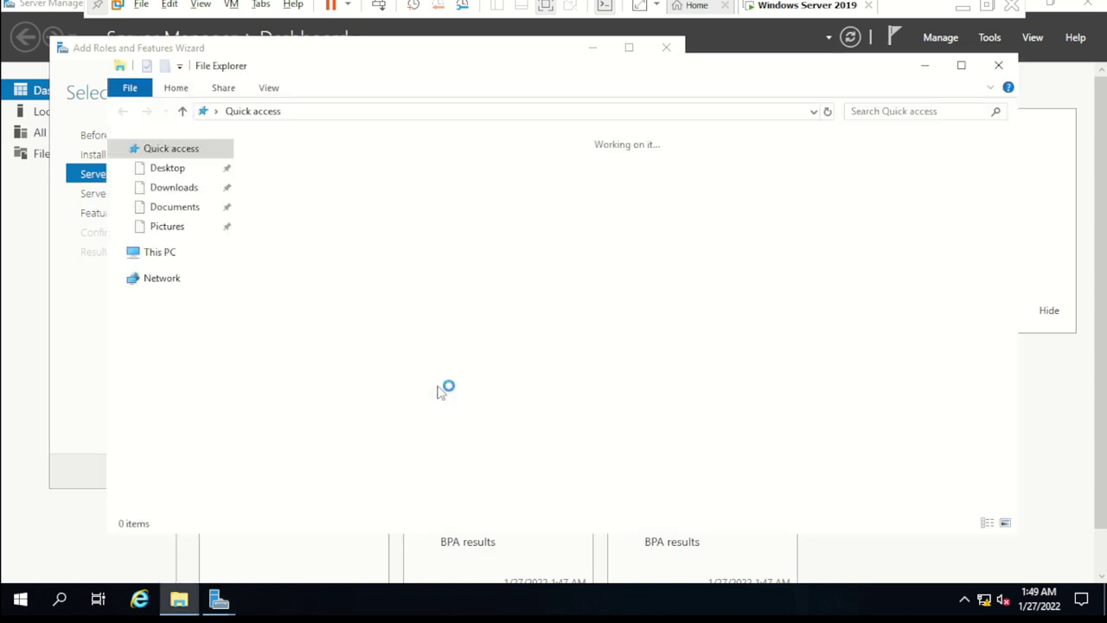
{"action": "key", "text": "super+r"}
{"action": "type", "text": "cmd"}
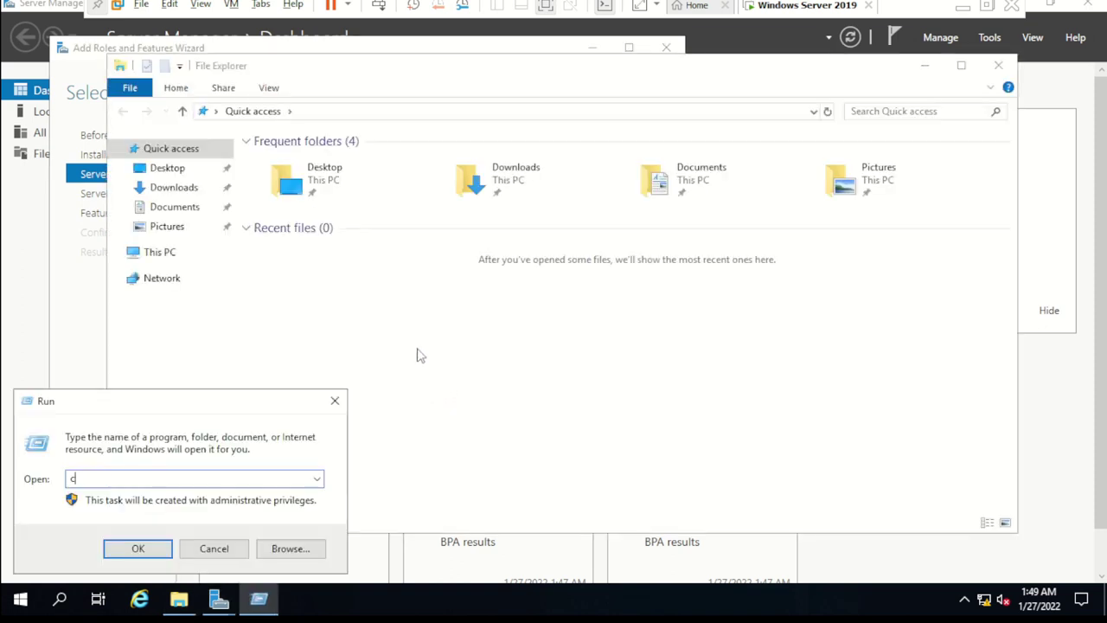
{"action": "key", "text": "Return"}
{"action": "key", "text": "Return"}
{"action": "key", "text": "Return"}
{"action": "key", "text": "Return"}
{"action": "key", "text": "Return"}
{"action": "key", "text": "Return"}
{"action": "key", "text": "Return"}
{"action": "key", "text": "Return"}
{"action": "key", "text": "Return"}
{"action": "key", "text": "Return"}
{"action": "key", "text": "Return"}
{"action": "type", "text": "ipconfig"}
{"action": "key", "text": "Return"}
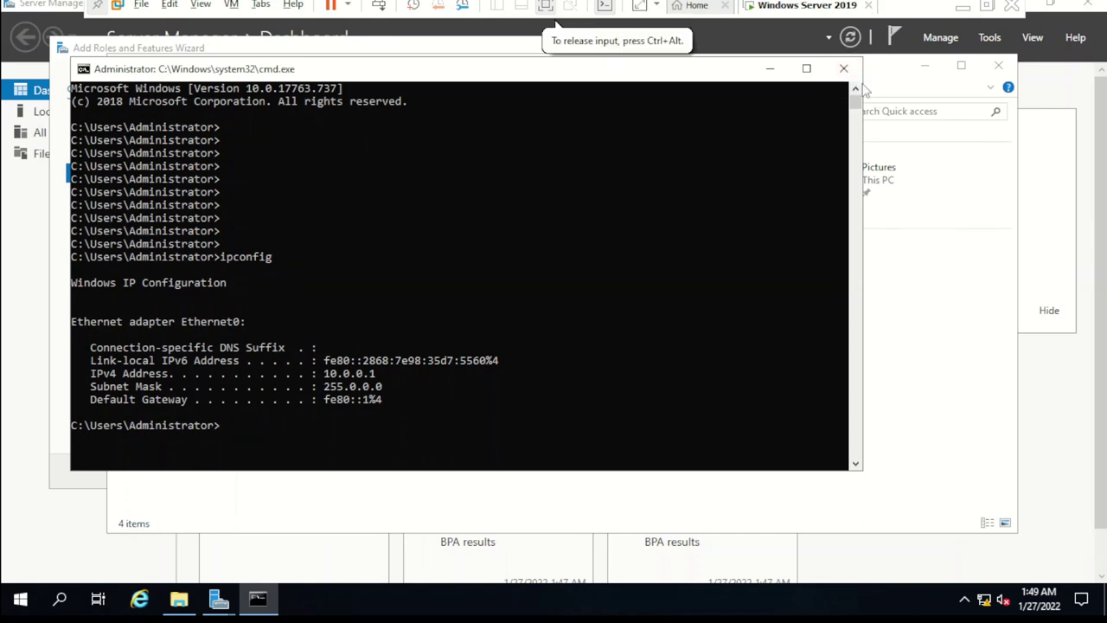
{"action": "left_click", "coordinate": [843, 69]}
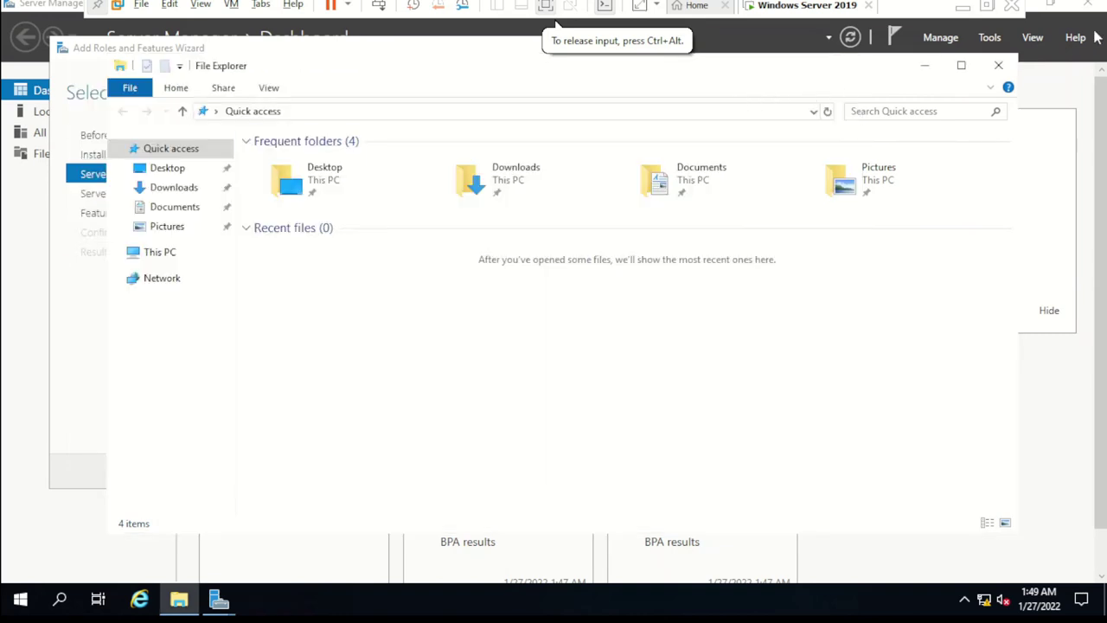
{"action": "left_click", "coordinate": [1001, 67]}
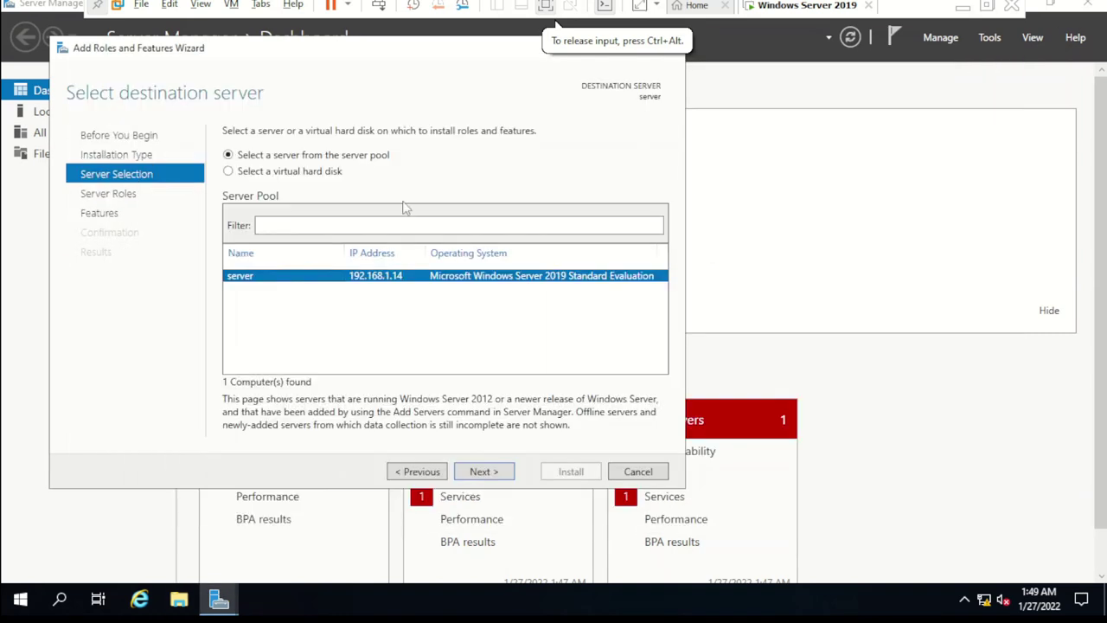
Step: Select the Active Directory Domain Services role and add its required management features
{"action": "left_click", "coordinate": [487, 474]}
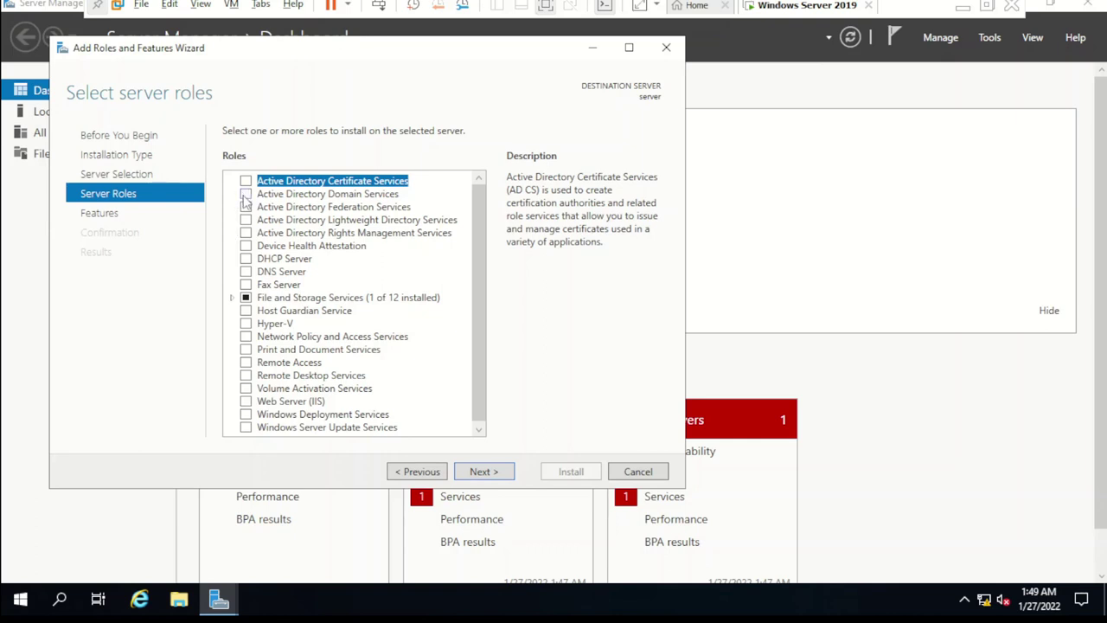
{"action": "left_click", "coordinate": [246, 195]}
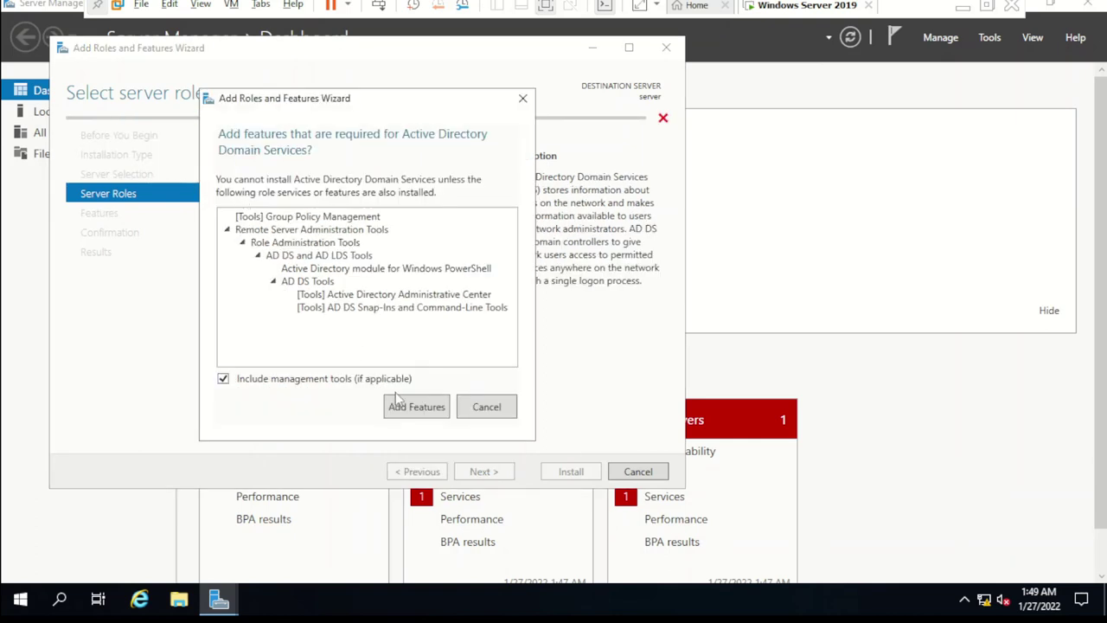
{"action": "left_click", "coordinate": [414, 409]}
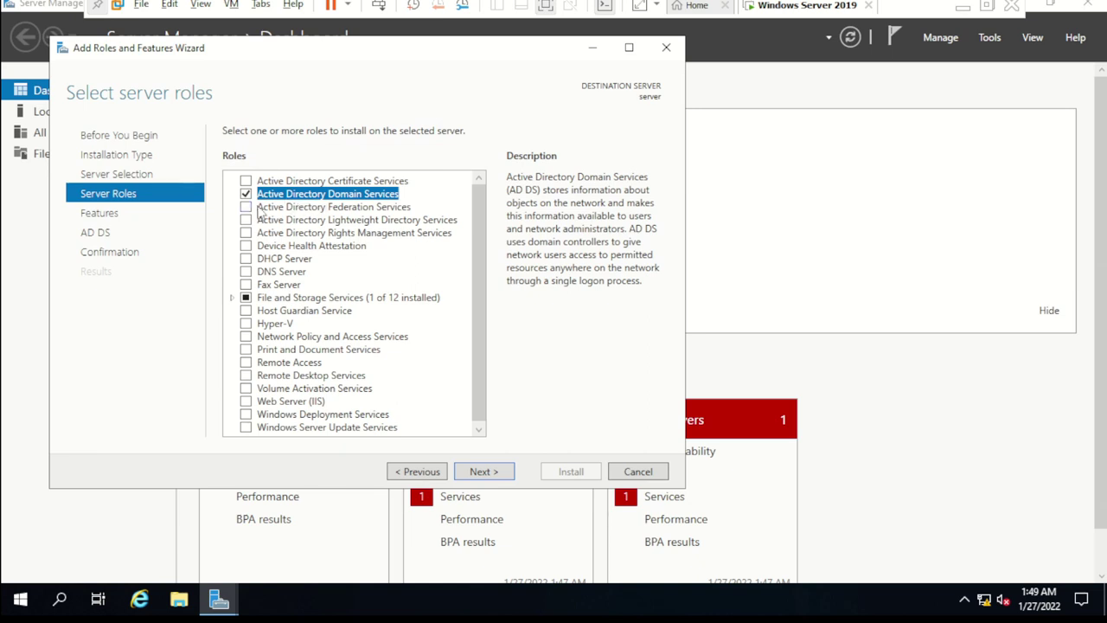
{"action": "left_click", "coordinate": [482, 475]}
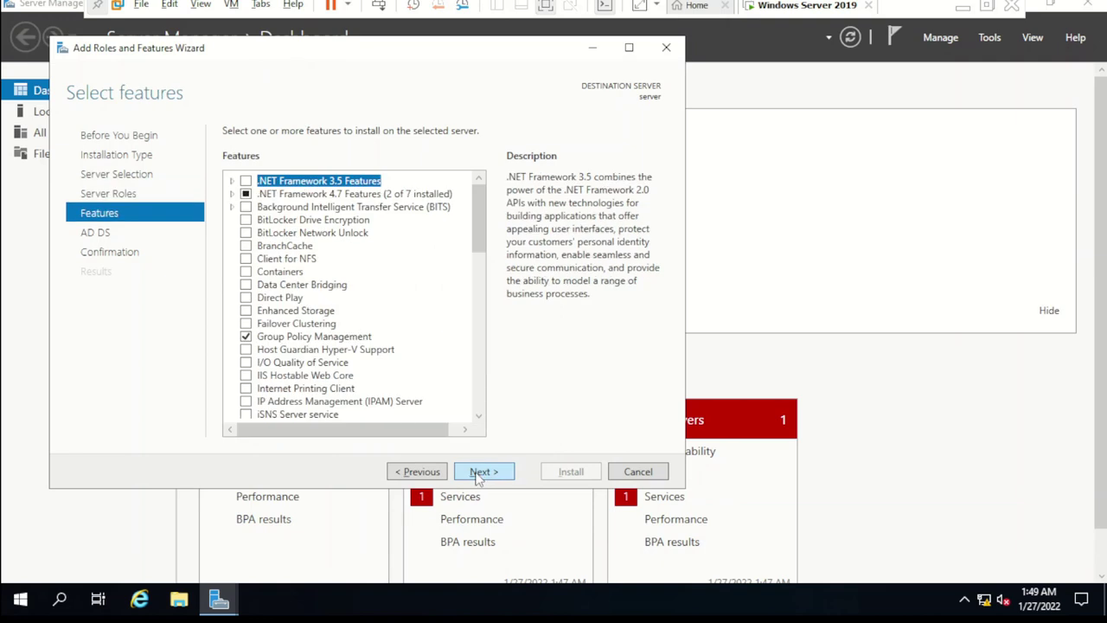
Step: Keep the default features and move past the AD DS information page to confirmation
{"action": "key", "text": "ctrl+alt+Return"}
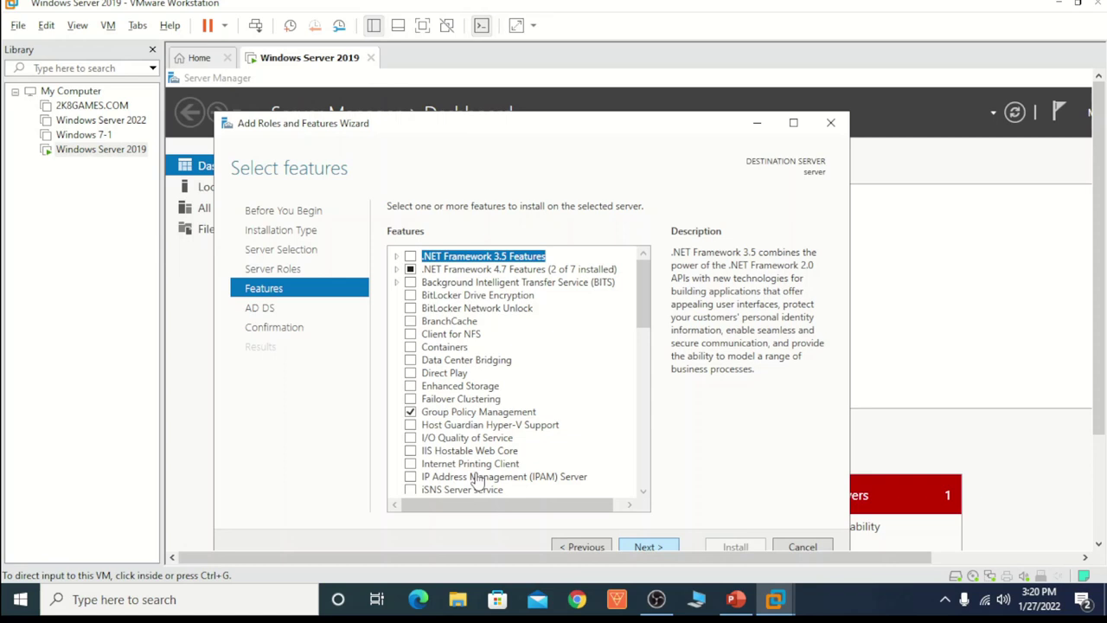
{"action": "left_click", "coordinate": [910, 347]}
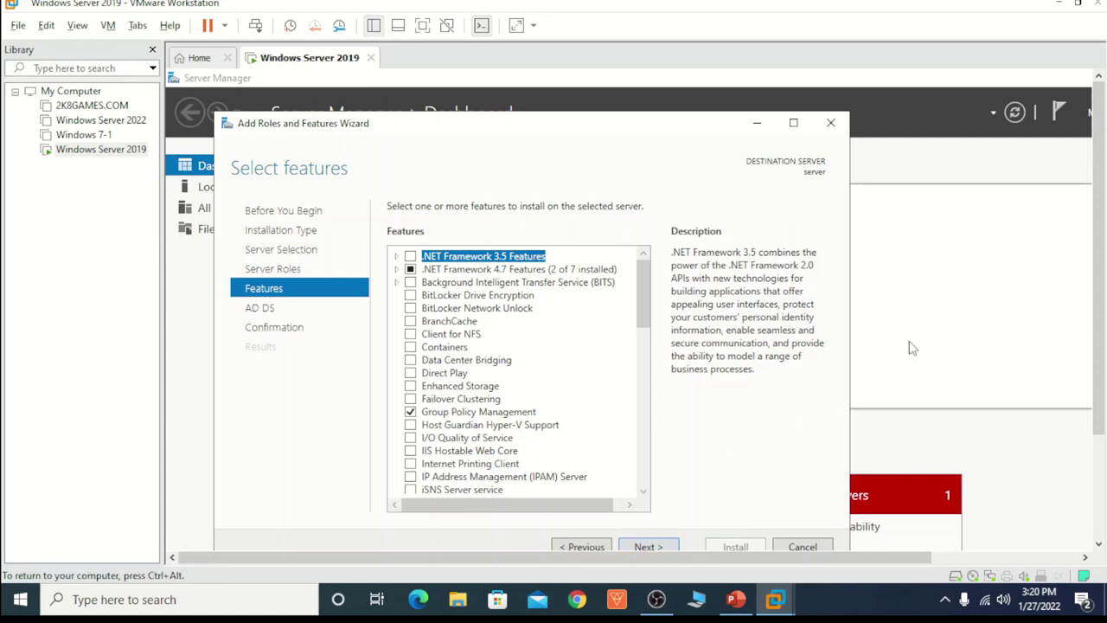
{"action": "key", "text": "ctrl+alt+Return"}
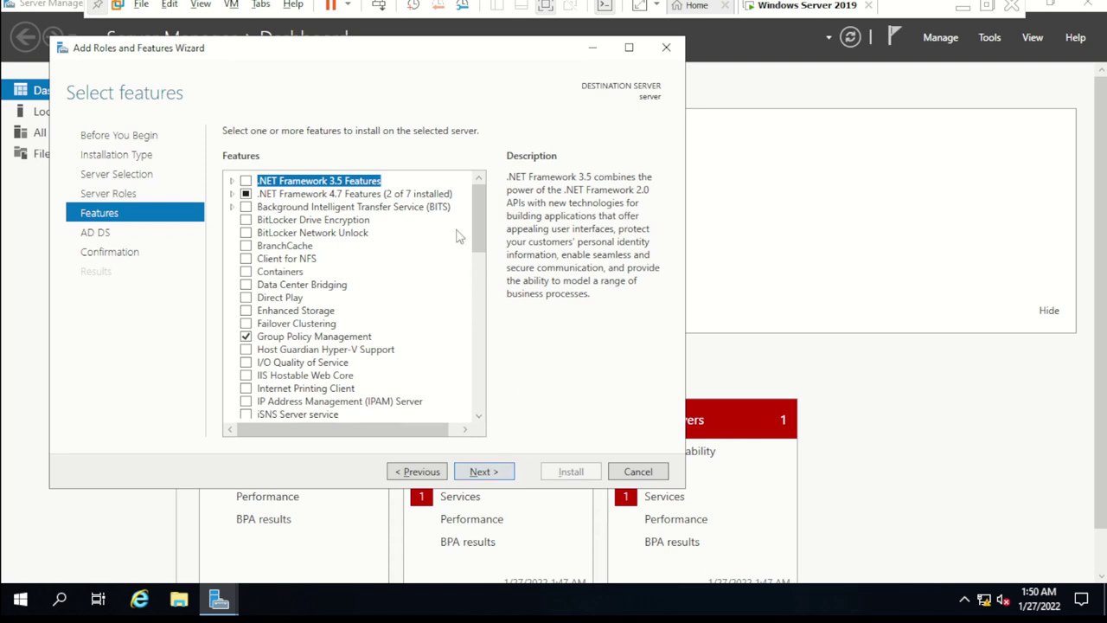
{"action": "left_click", "coordinate": [494, 474]}
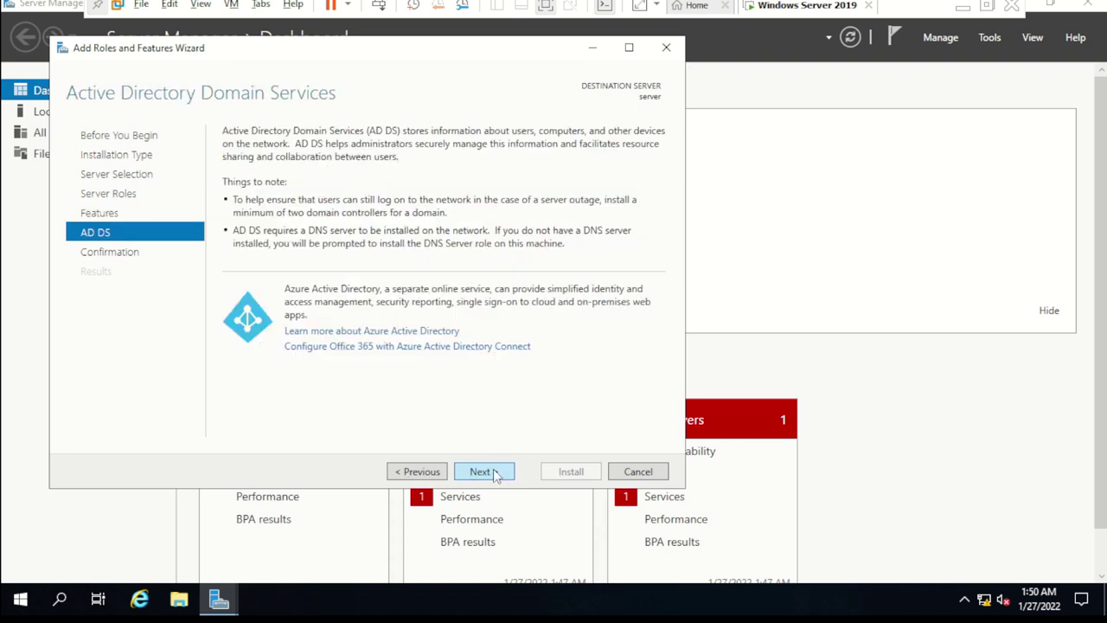
{"action": "left_click", "coordinate": [495, 474]}
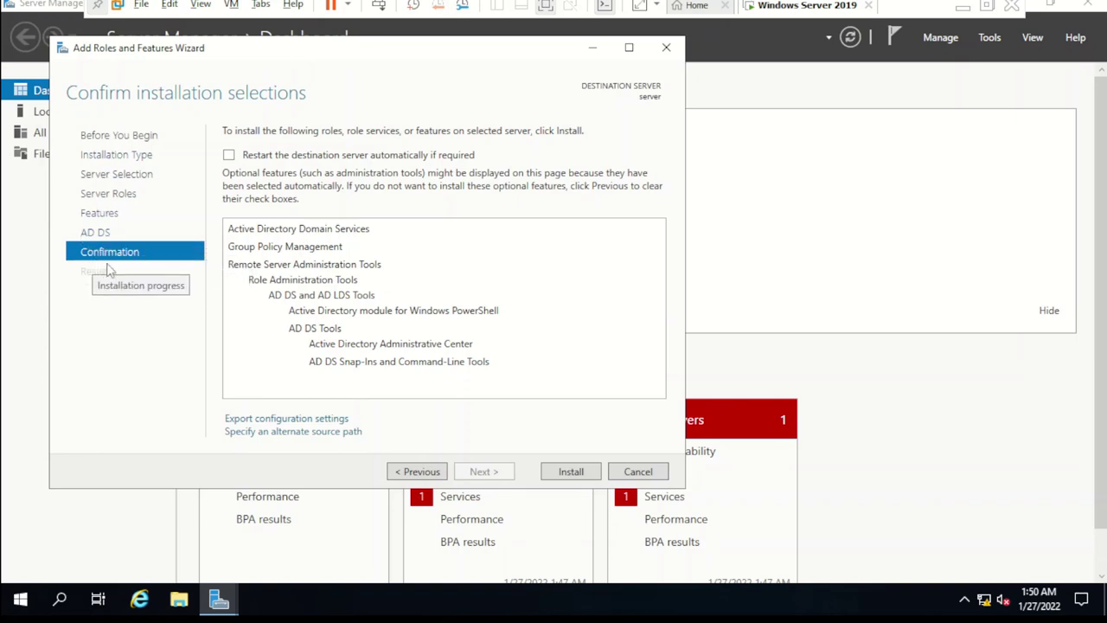
Step: Install Active Directory Domain Services with its management tools and close the finished wizard
{"action": "left_click", "coordinate": [575, 471]}
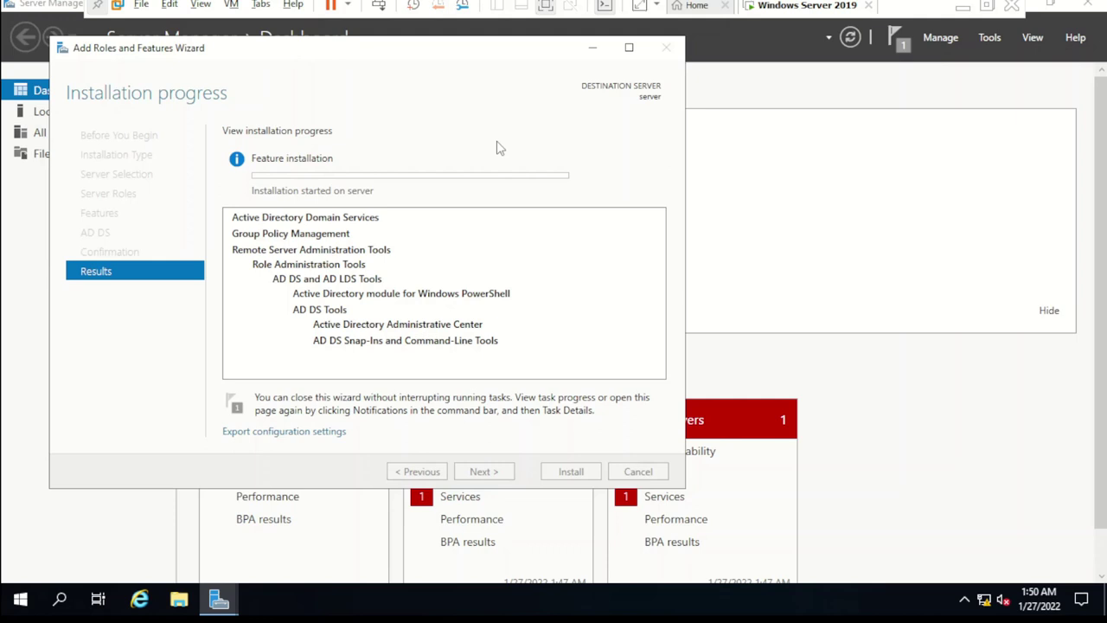
{"action": "key", "text": "ctrl+alt+Return"}
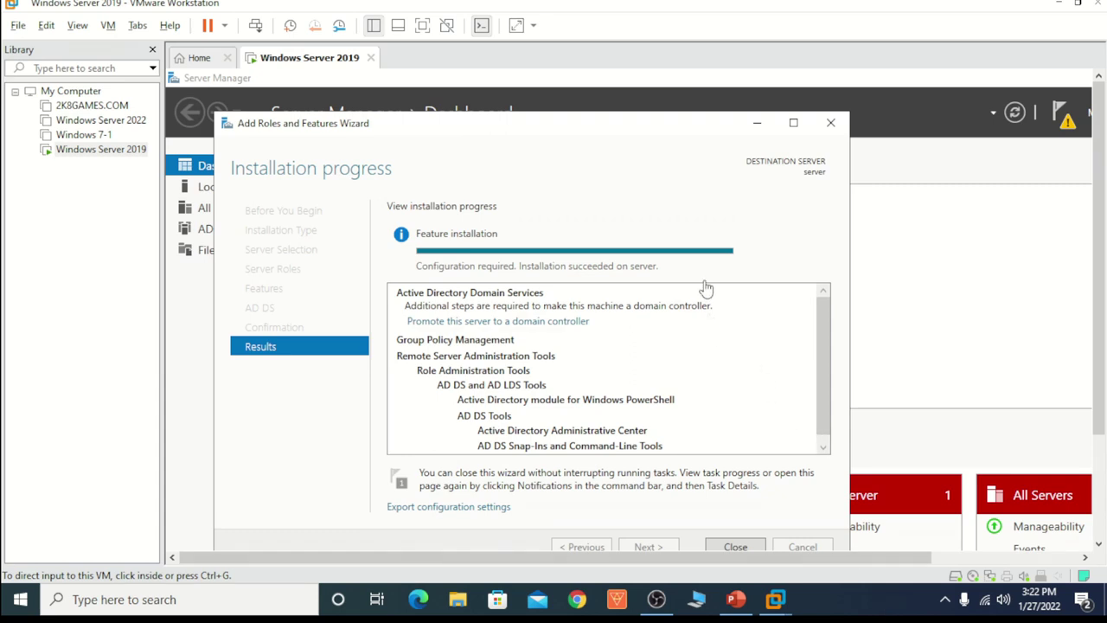
{"action": "left_click", "coordinate": [735, 548]}
{"action": "left_click", "coordinate": [735, 548]}
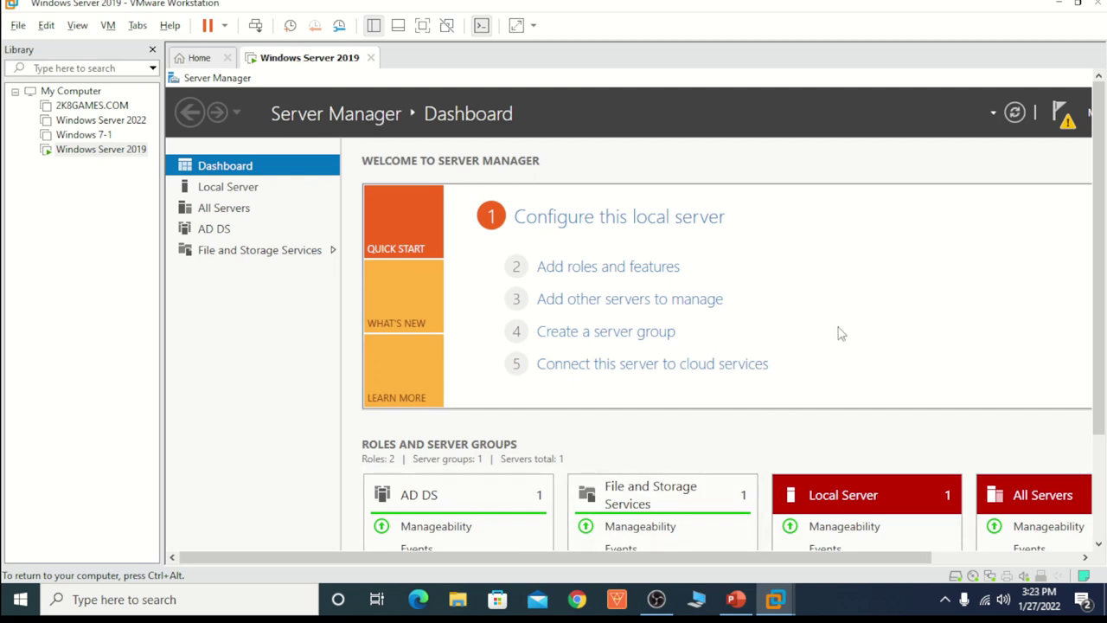
Step: Close Server Manager and restart the server from the Start menu's Power options
{"action": "left_click", "coordinate": [800, 277]}
{"action": "key", "text": "ctrl+alt+Return"}
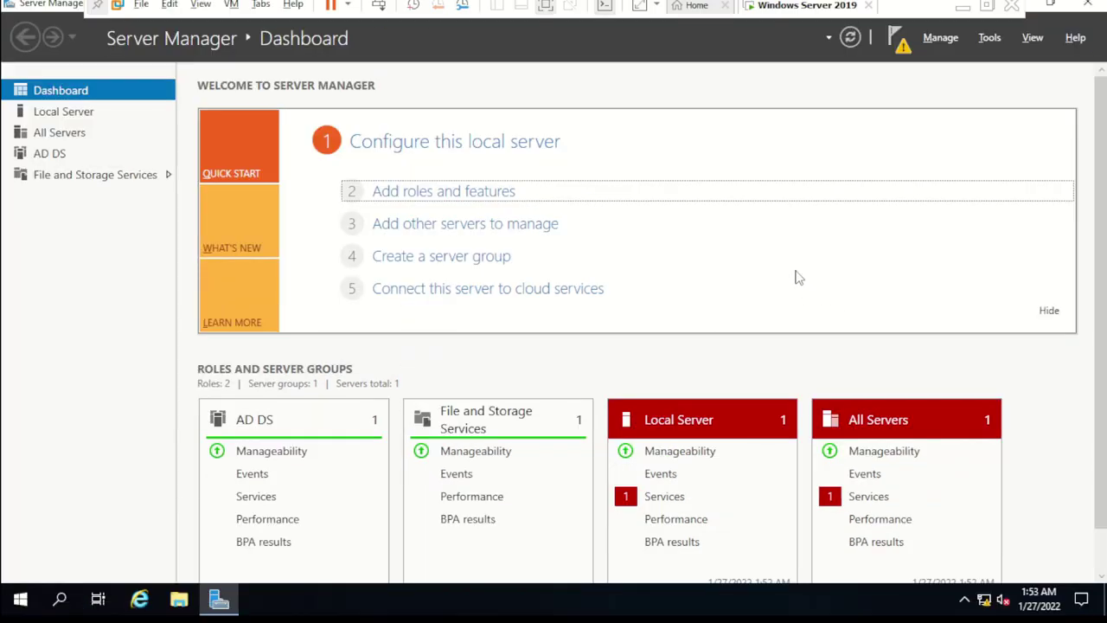
{"action": "left_click", "coordinate": [1092, 5]}
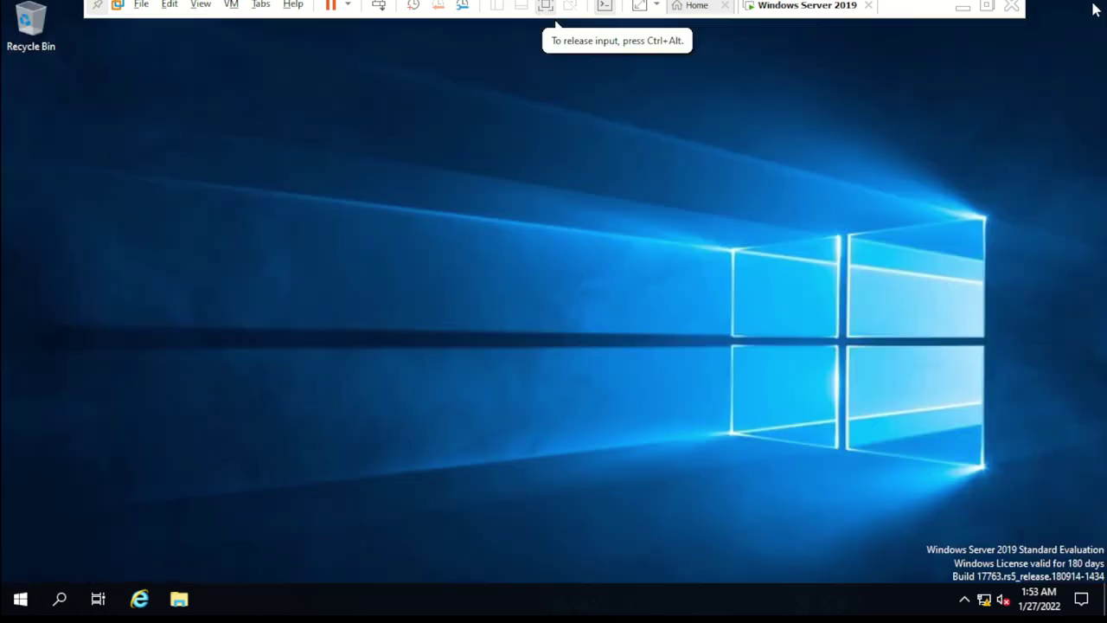
{"action": "left_click", "coordinate": [24, 608]}
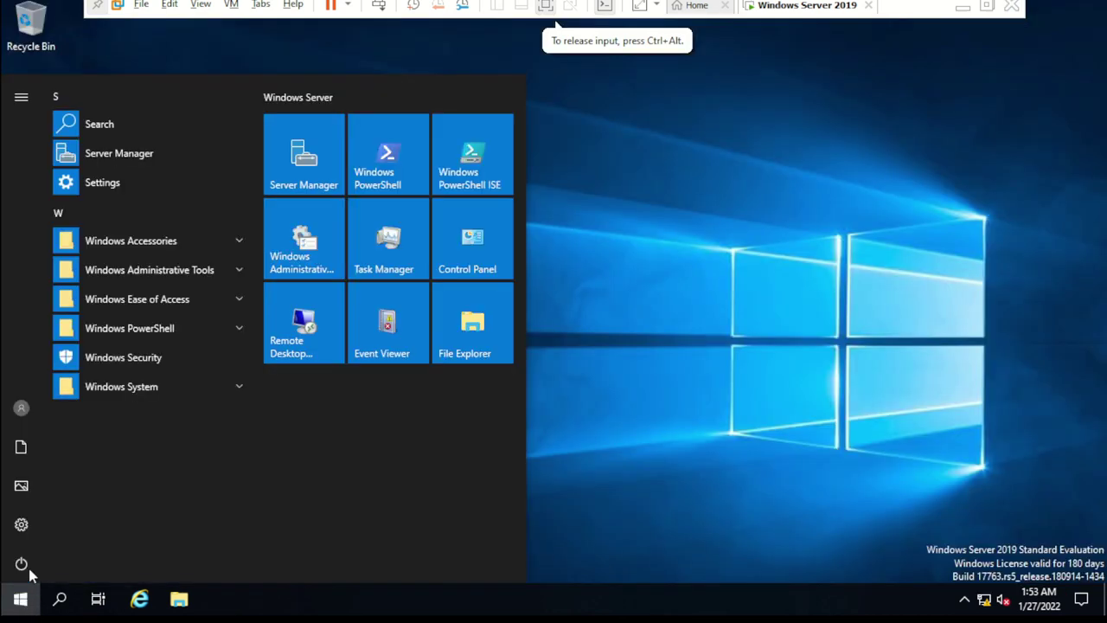
{"action": "left_click", "coordinate": [21, 563]}
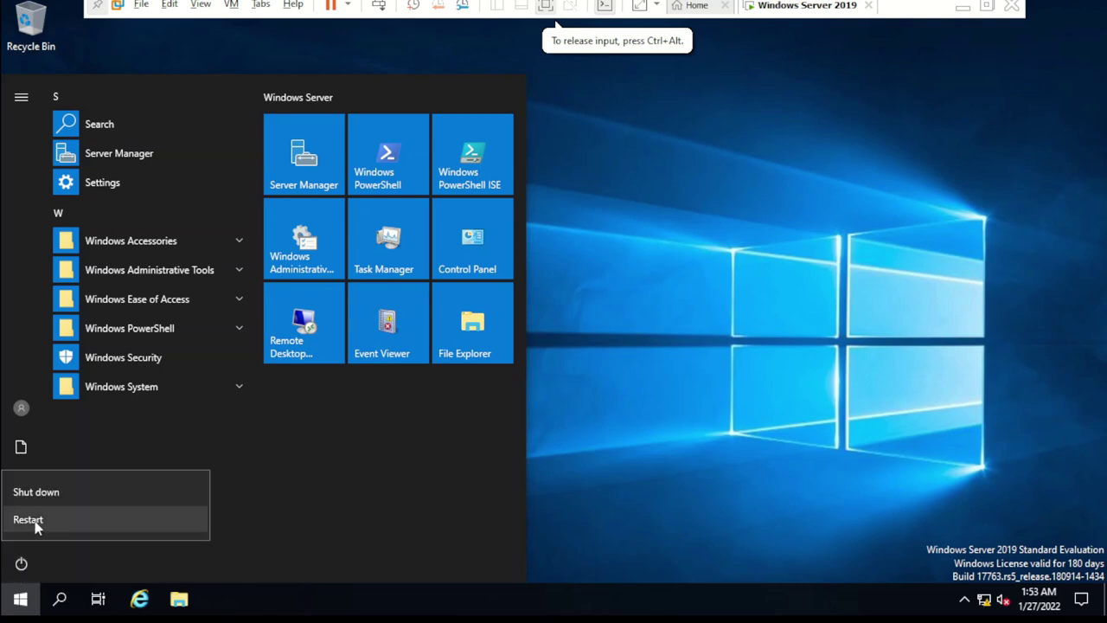
{"action": "left_click", "coordinate": [33, 519]}
{"action": "left_click", "coordinate": [240, 519]}
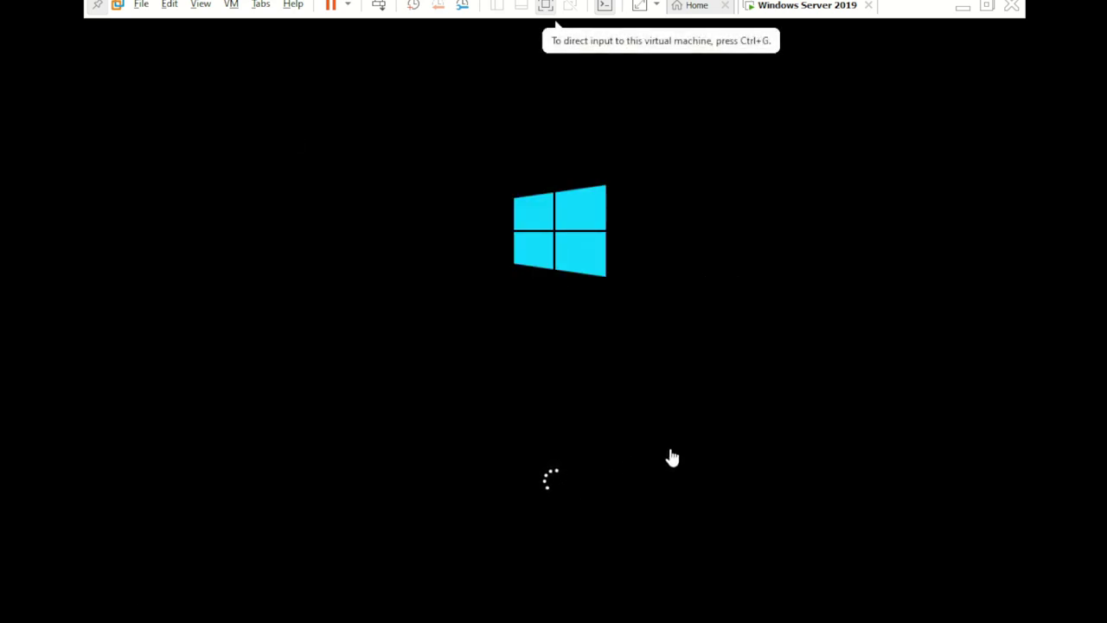
{"action": "key", "text": "ctrl+alt+Return"}
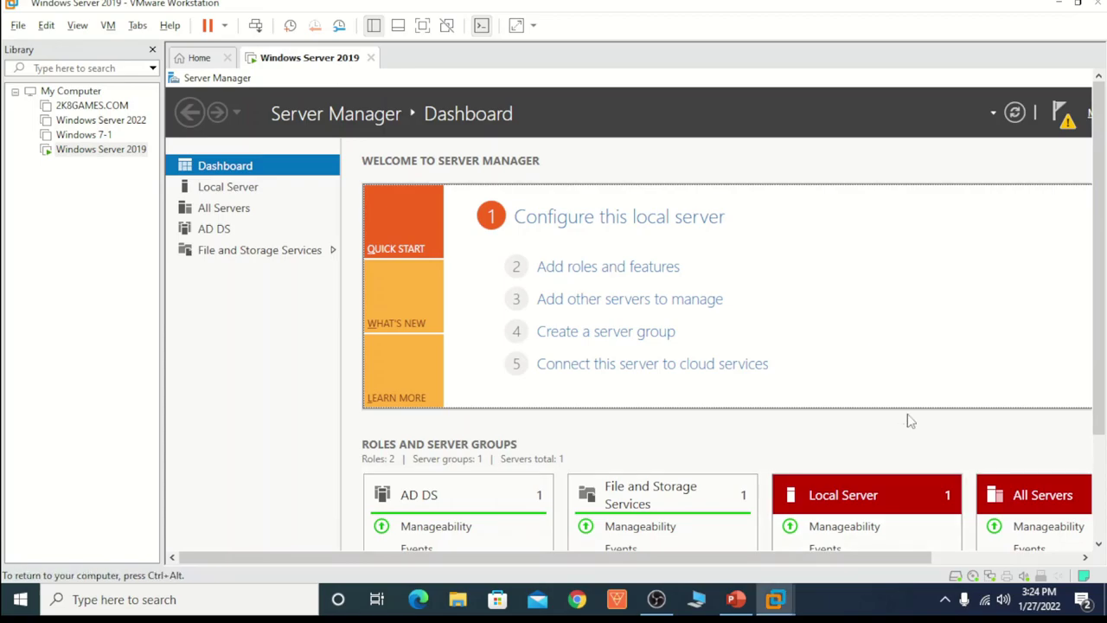
{"action": "key", "text": "ctrl+alt+Return"}
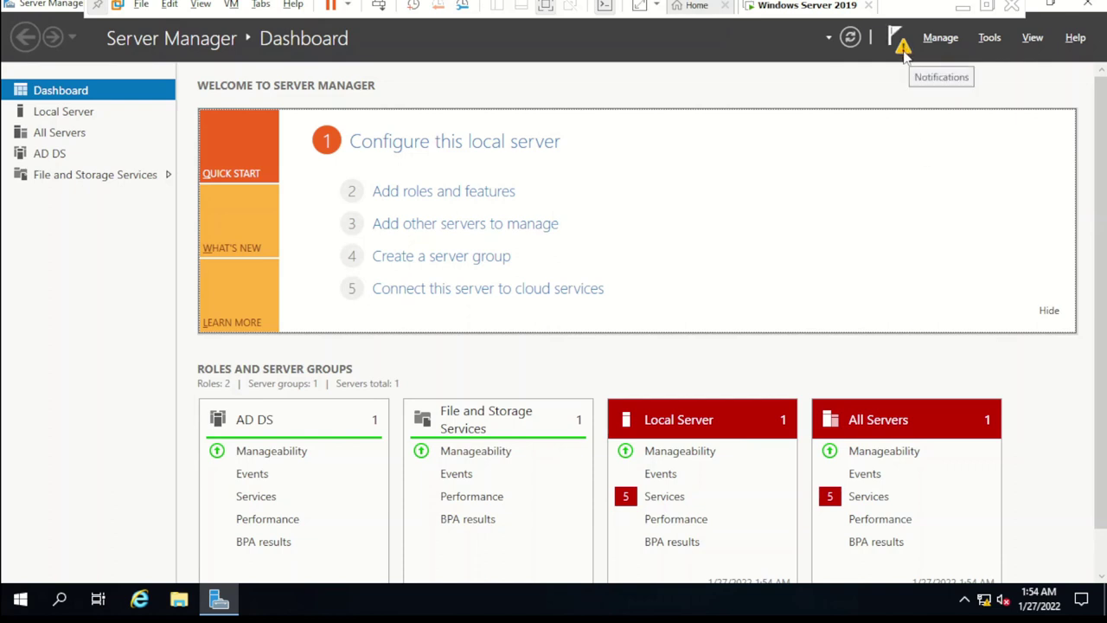
{"action": "left_click", "coordinate": [900, 44]}
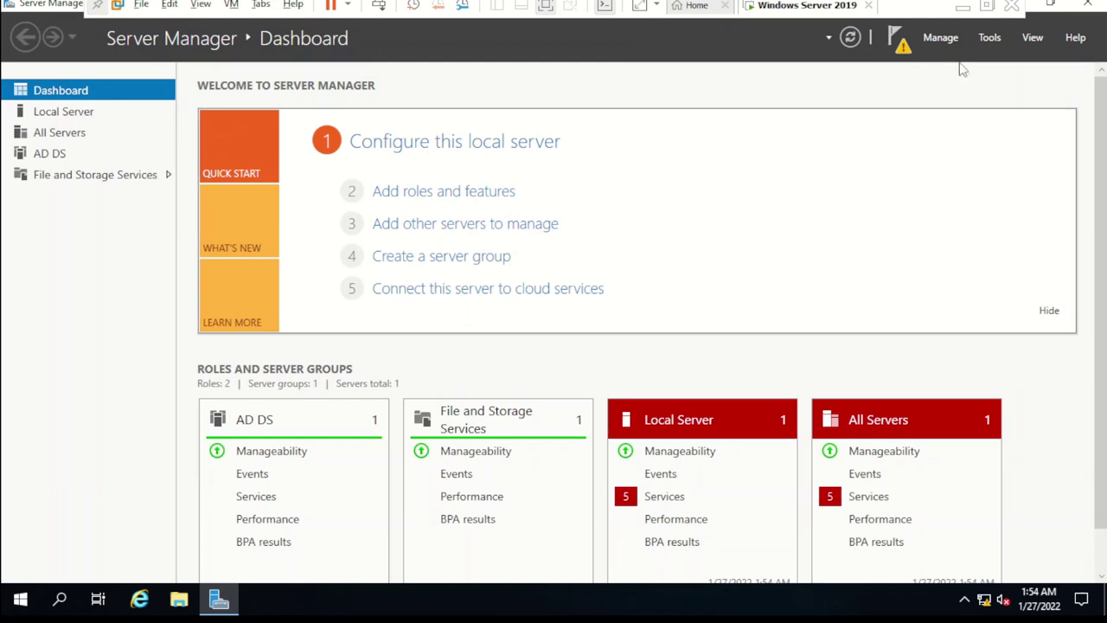
{"action": "left_click", "coordinate": [993, 39]}
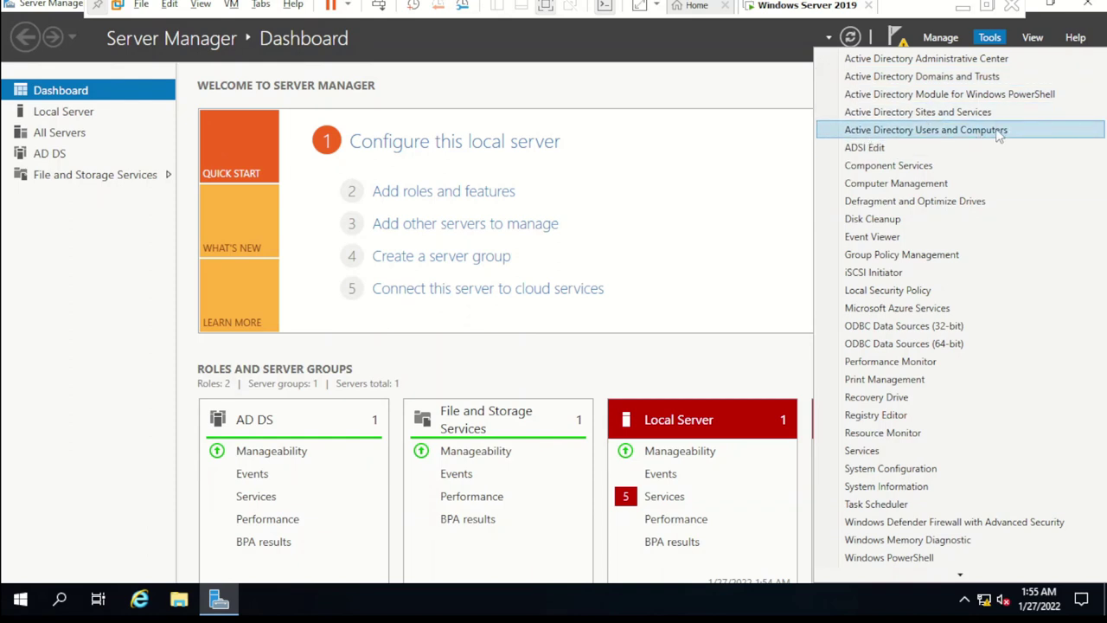
{"action": "left_click", "coordinate": [942, 137]}
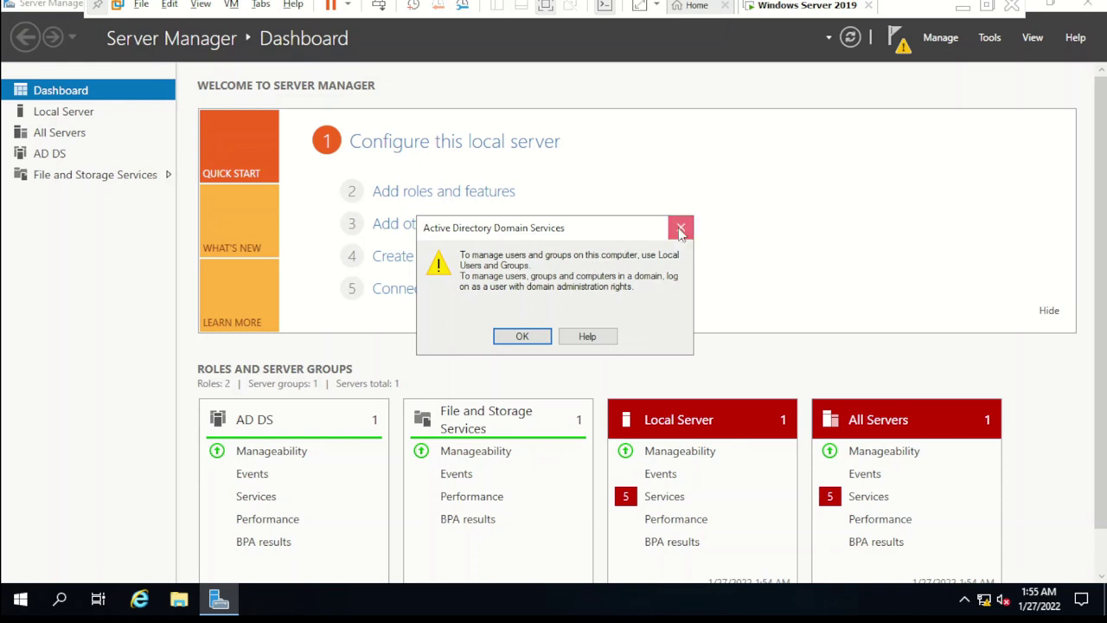
{"action": "left_click", "coordinate": [680, 229]}
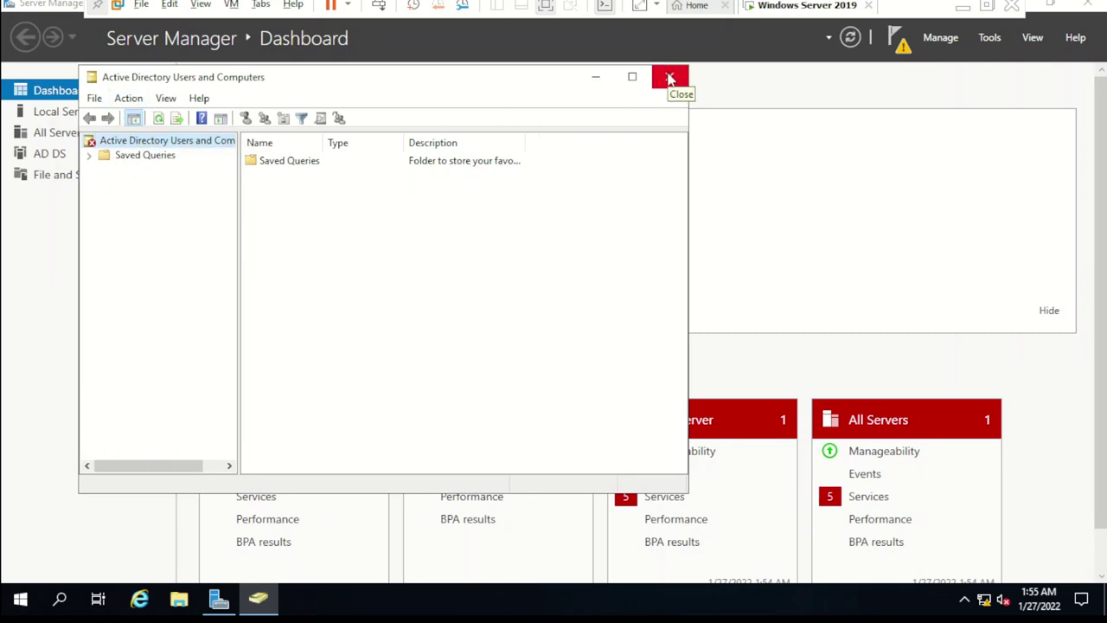
{"action": "left_click", "coordinate": [671, 79]}
Step: Start domain controller promotion, choosing Add a new forest with root domain contoso.com
{"action": "left_click", "coordinate": [902, 49]}
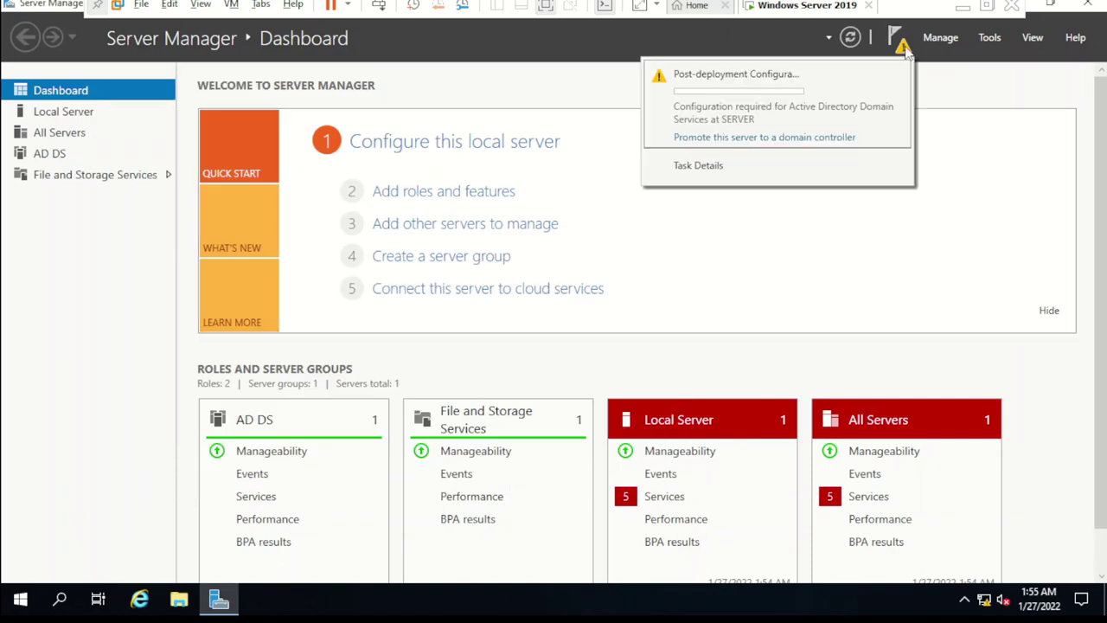
{"action": "left_click", "coordinate": [718, 140]}
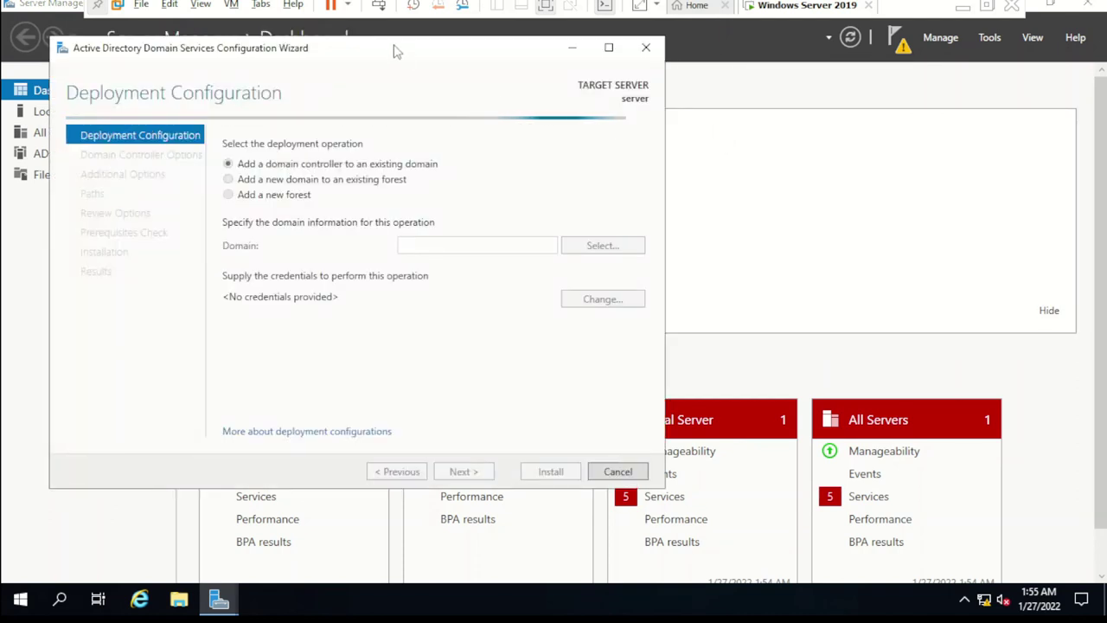
{"action": "left_click_drag", "start_coordinate": [391, 53], "coordinate": [472, 45]}
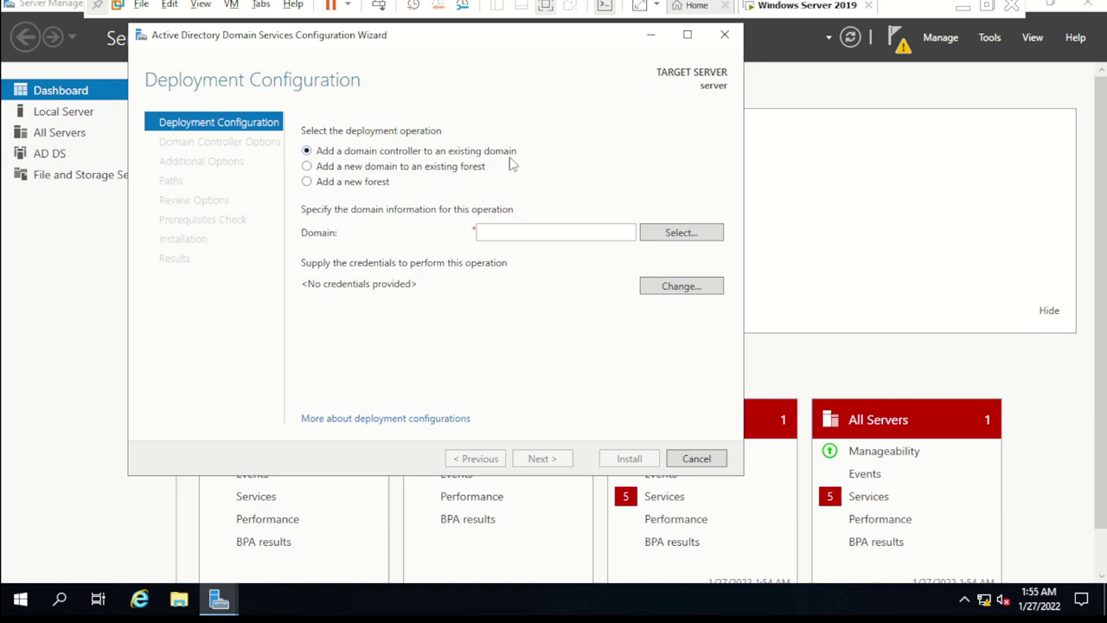
{"action": "left_click", "coordinate": [307, 182]}
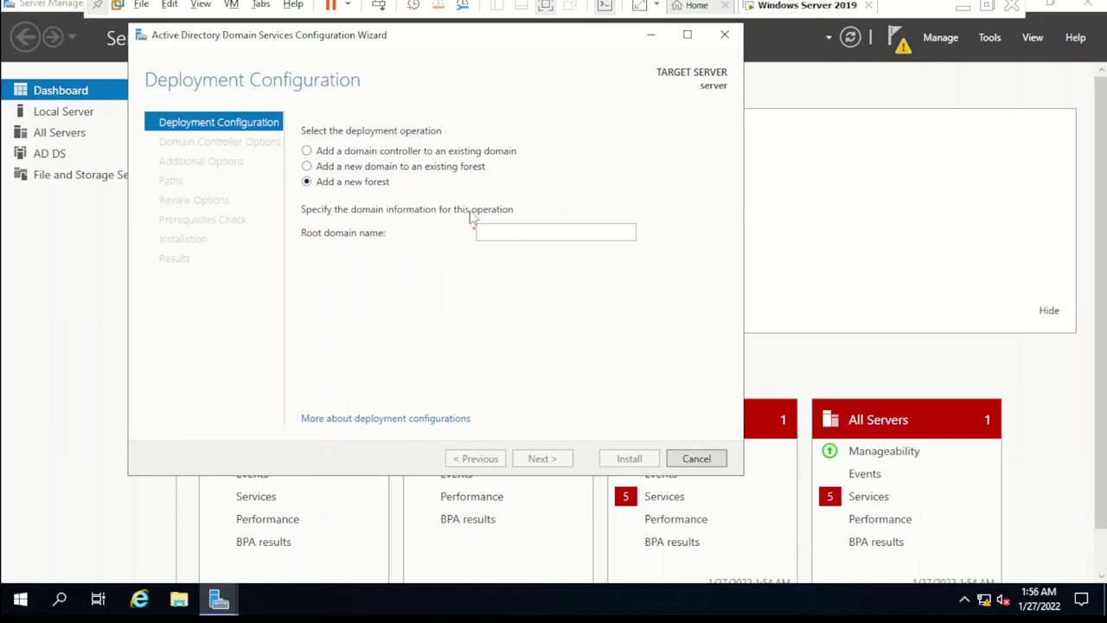
{"action": "left_click", "coordinate": [542, 227]}
{"action": "type", "text": "contoso.com"}
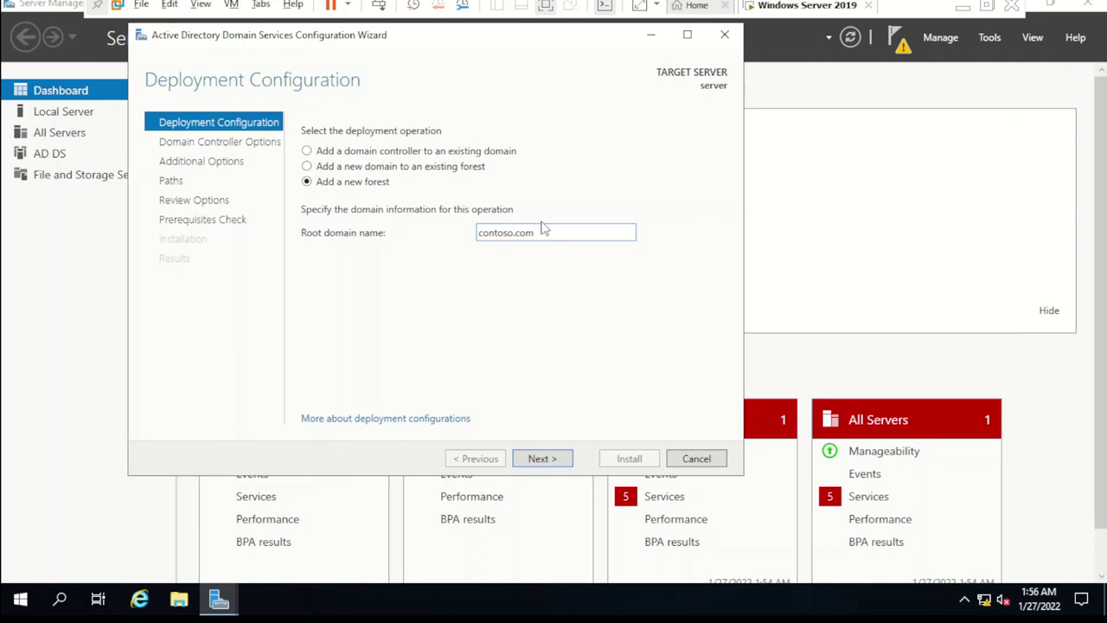
{"action": "left_click", "coordinate": [563, 460]}
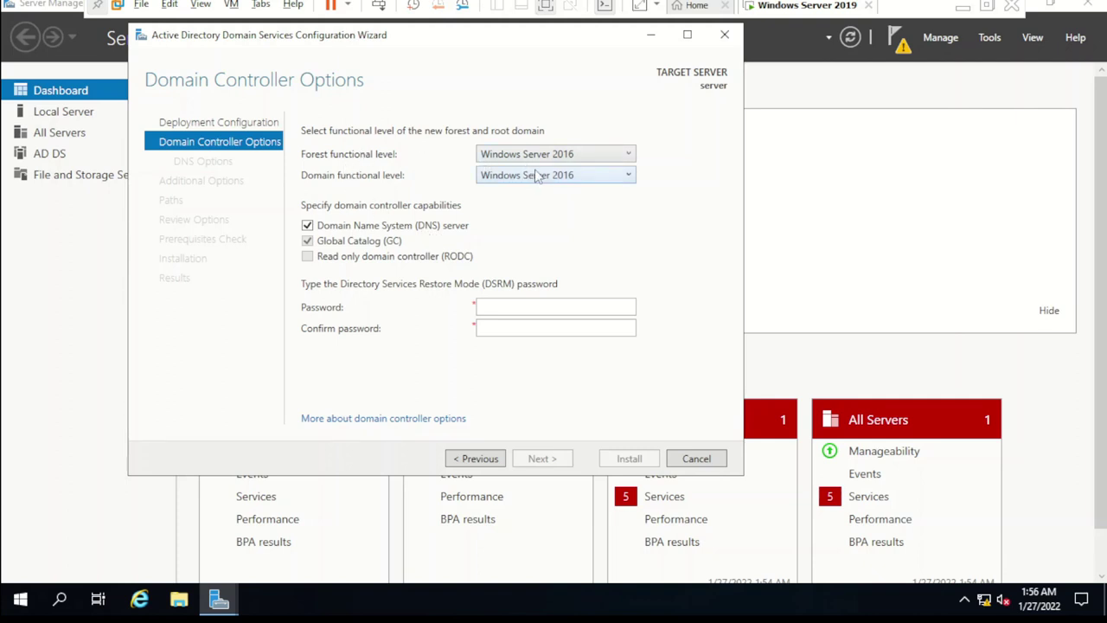
Step: Keep the Windows Server 2016 forest functional level, enter the DSRM password, and continue
{"action": "left_click", "coordinate": [587, 154]}
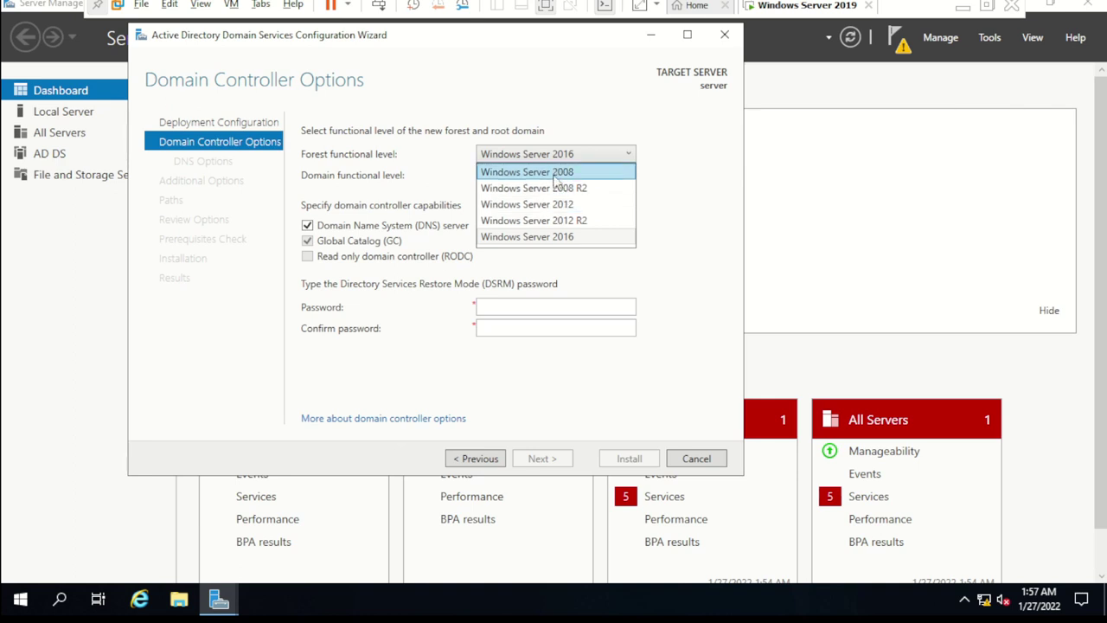
{"action": "left_click", "coordinate": [567, 239]}
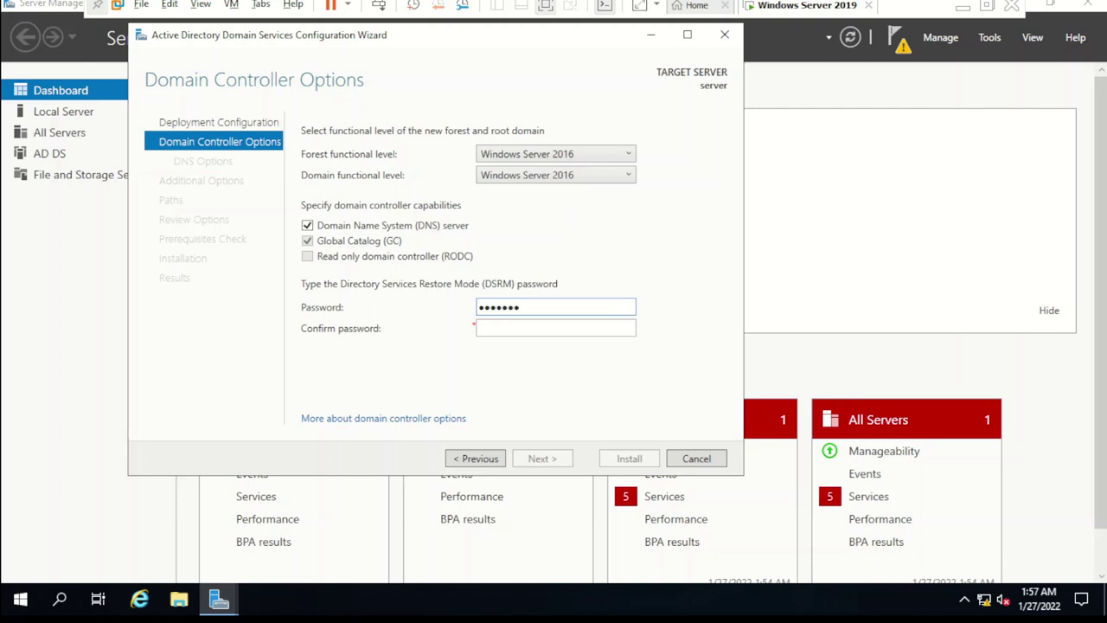
{"action": "left_click", "coordinate": [479, 328]}
{"action": "type", "text": "d"}
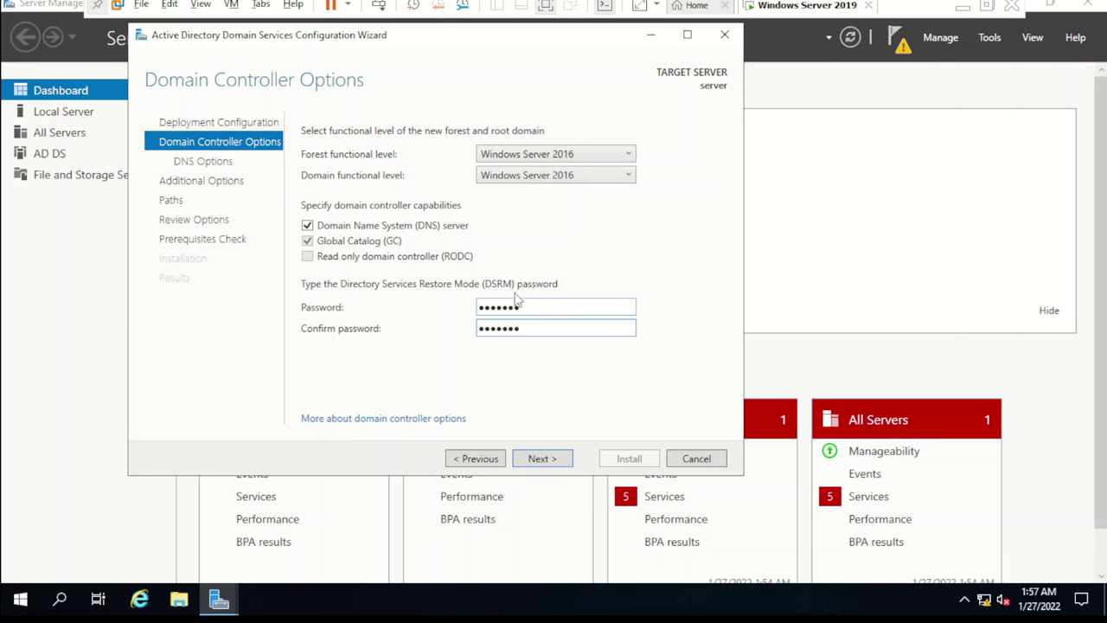
{"action": "left_click", "coordinate": [559, 460]}
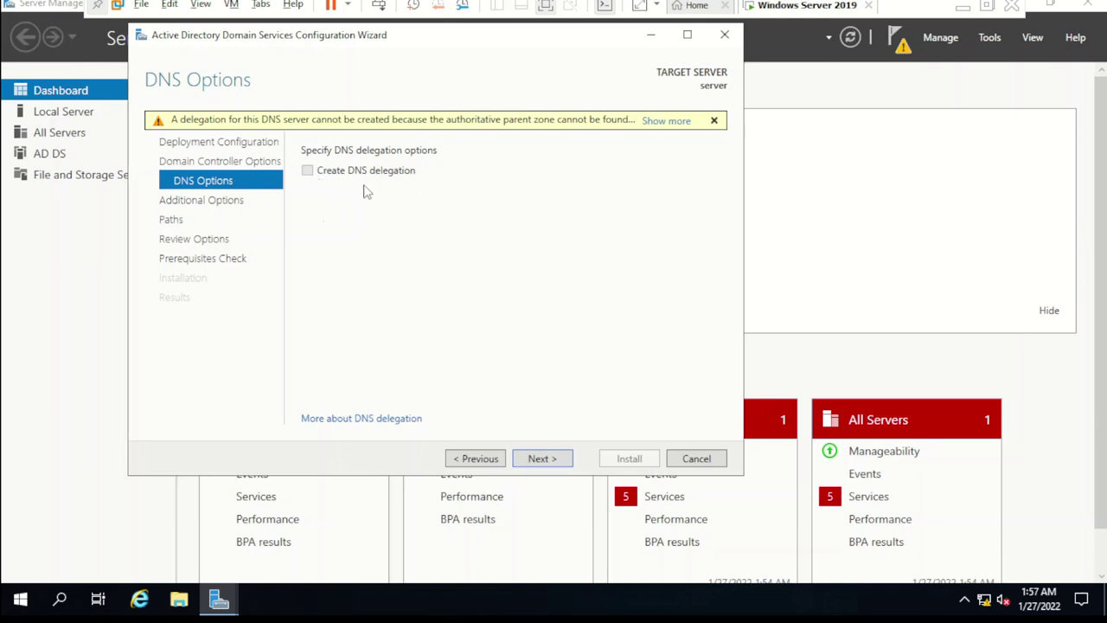
Step: Accept DNS options, CONTOSO NetBIOS name and default database, log and SYSVOL paths, then run prerequisite checks
{"action": "left_click", "coordinate": [554, 459]}
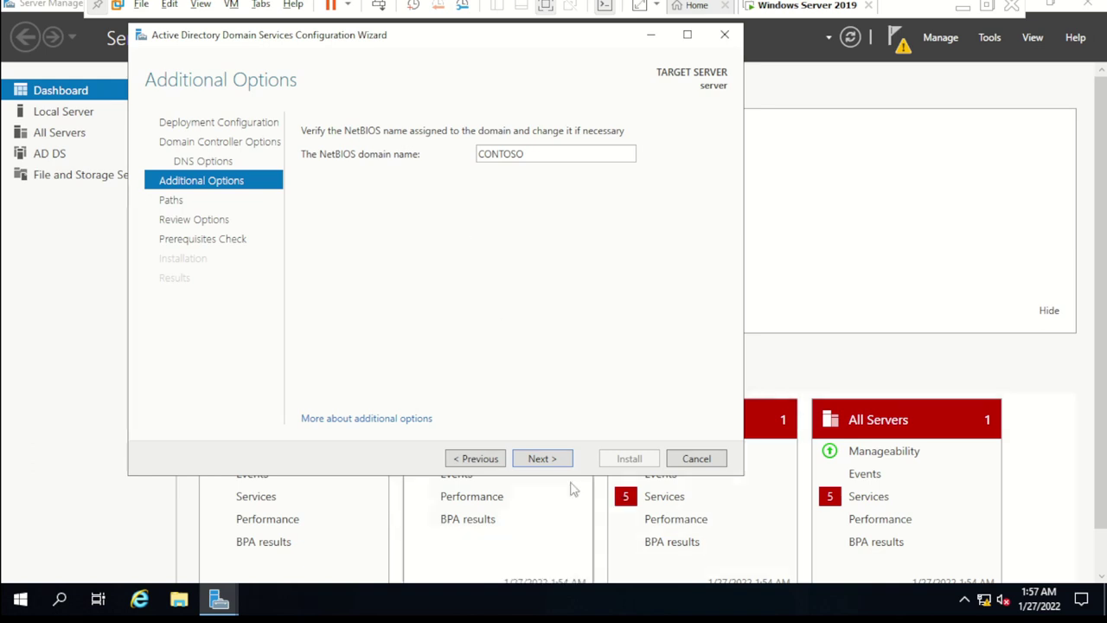
{"action": "left_click", "coordinate": [546, 460]}
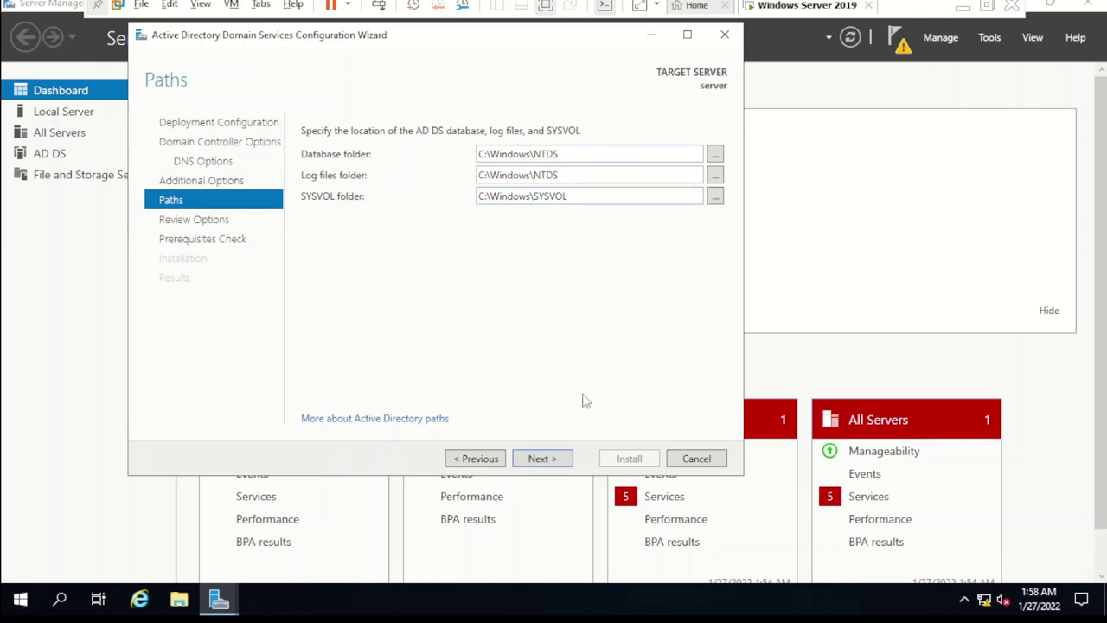
{"action": "left_click", "coordinate": [545, 460]}
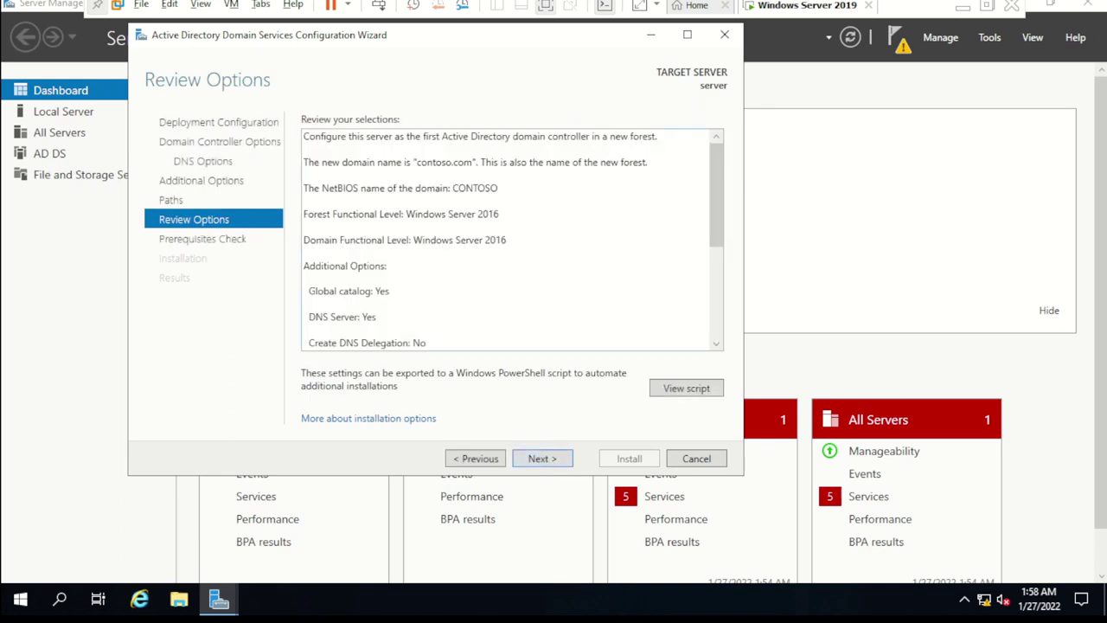
{"action": "left_click_drag", "start_coordinate": [722, 178], "coordinate": [739, 154]}
{"action": "left_click", "coordinate": [542, 459]}
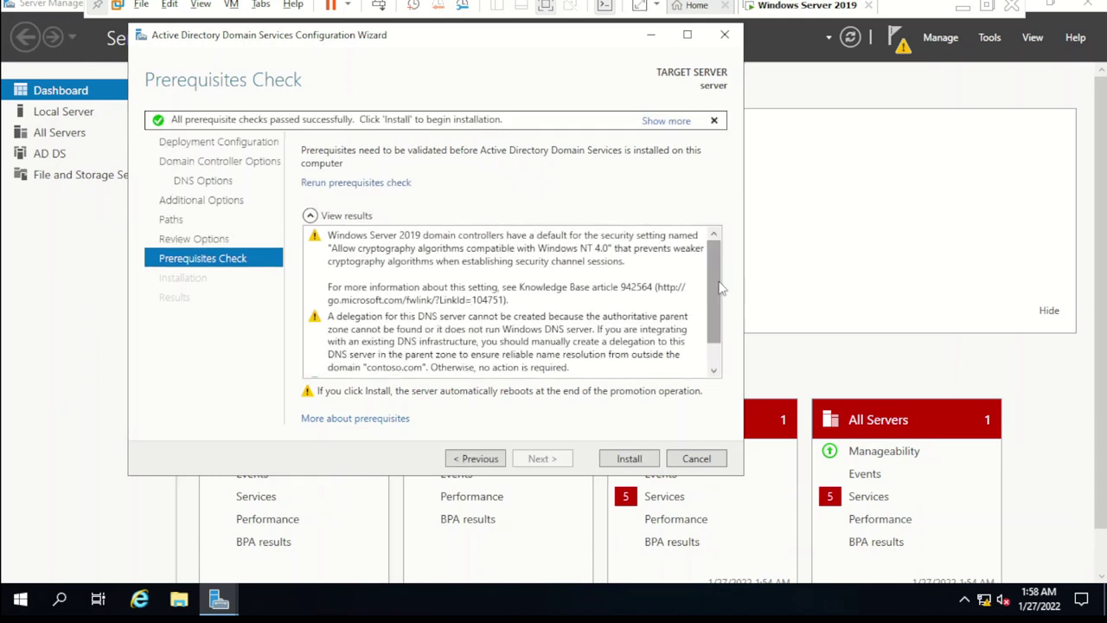
Step: Scroll to the end of the prerequisite check results and start installing the contoso.com domain controller
{"action": "scroll", "coordinate": [718, 291], "scroll_direction": "down", "scroll_amount": 2}
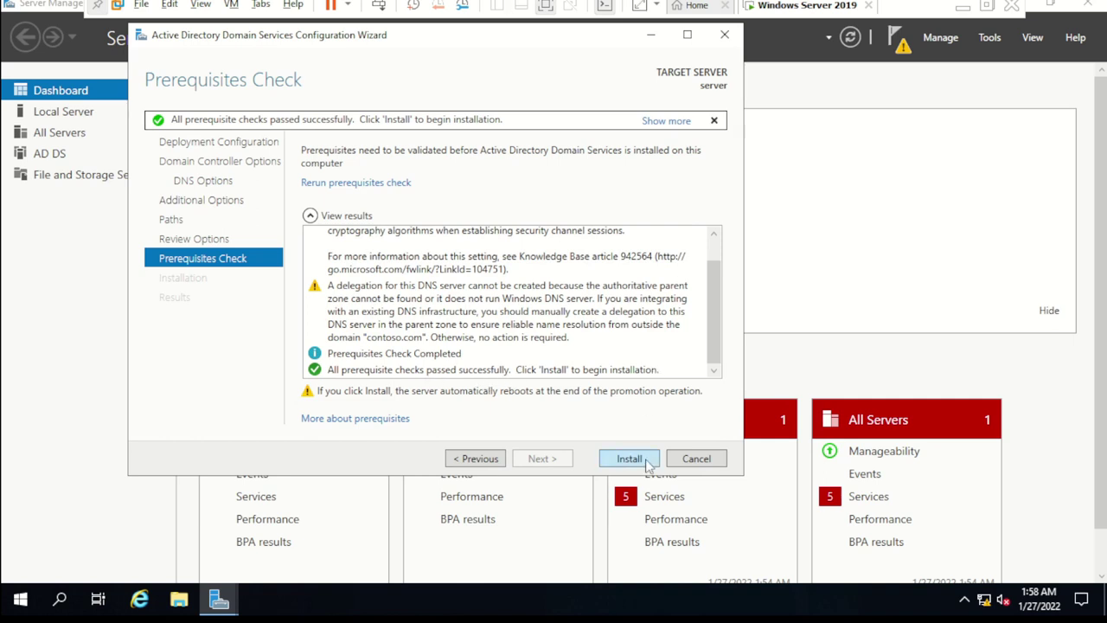
{"action": "left_click", "coordinate": [632, 459]}
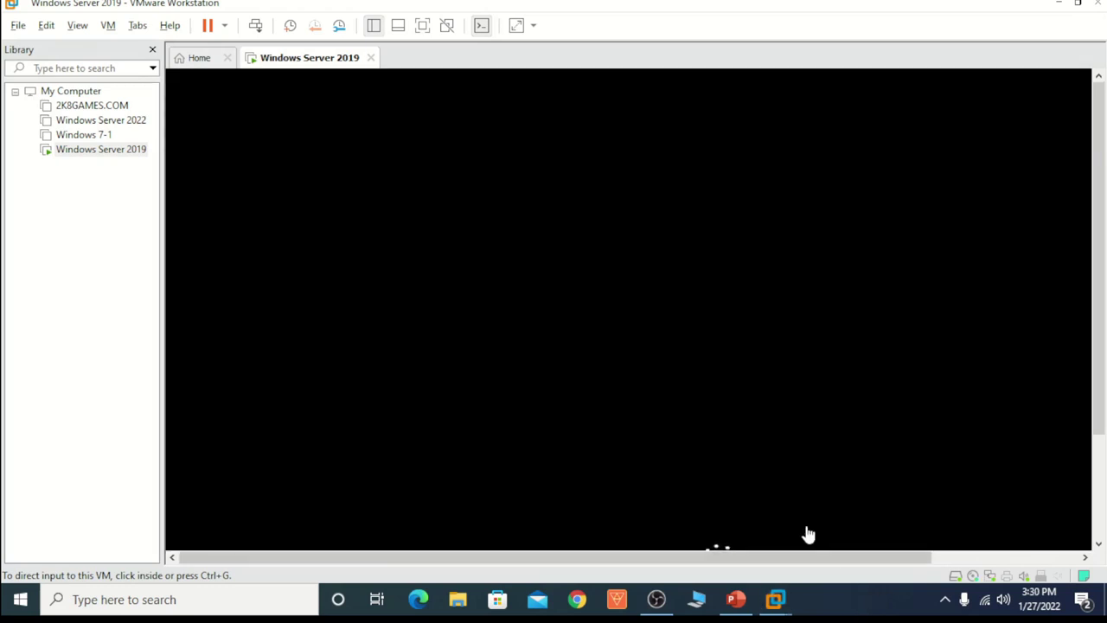
Step: Wait for the VM to reboot after promotion, toggling full screen and releasing input to the host
{"action": "left_click", "coordinate": [763, 353]}
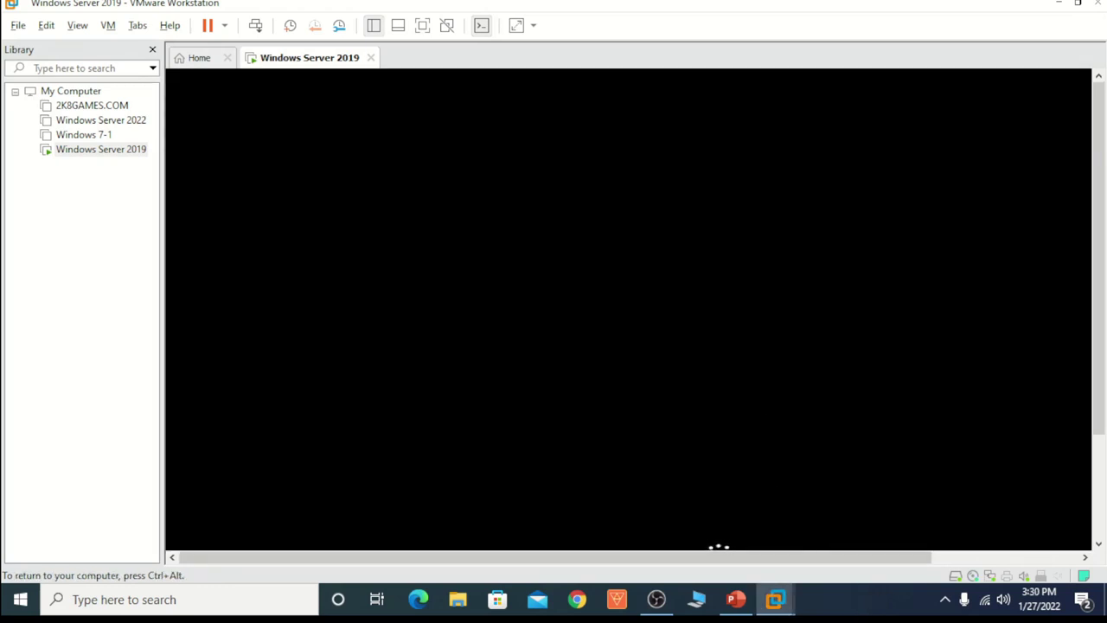
{"action": "key", "text": "ctrl+alt+Return"}
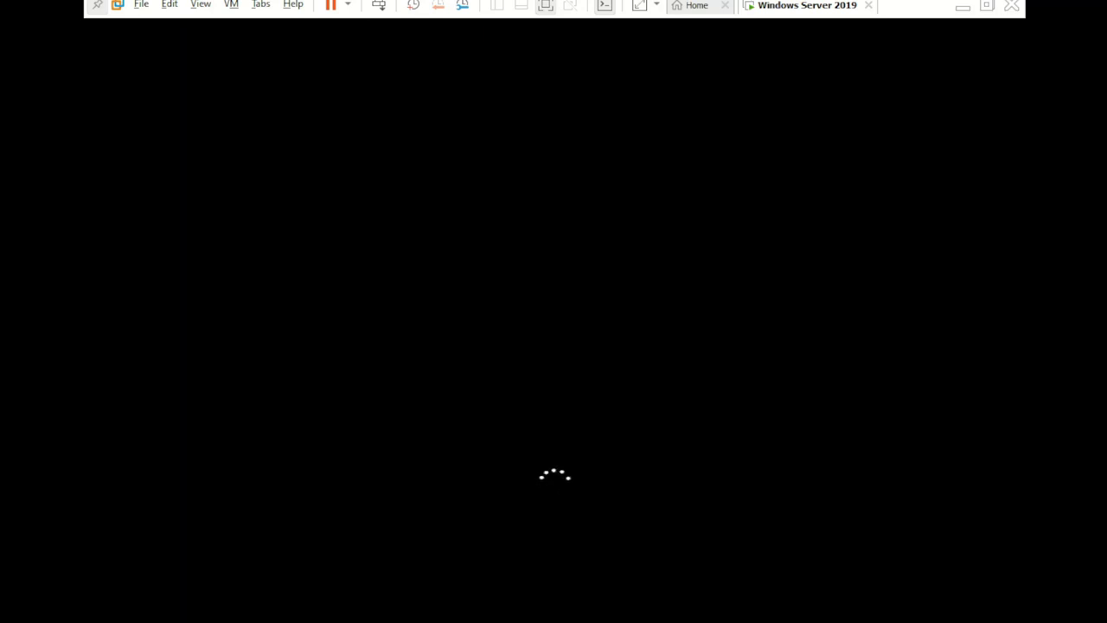
{"action": "key", "text": "ctrl+alt+Return"}
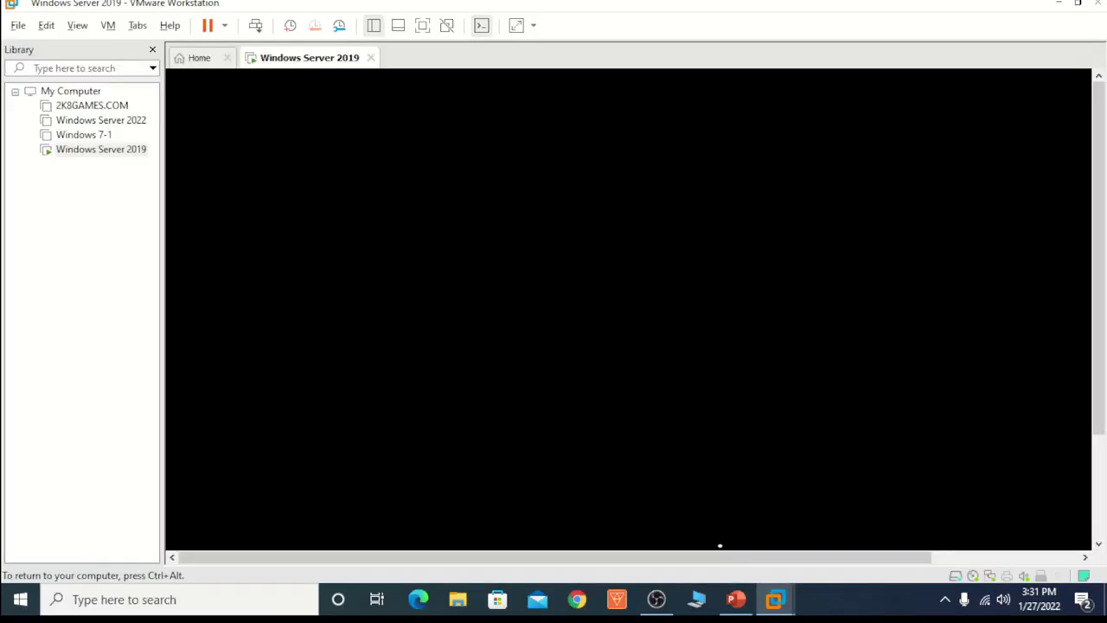
{"action": "key", "text": "ctrl+alt"}
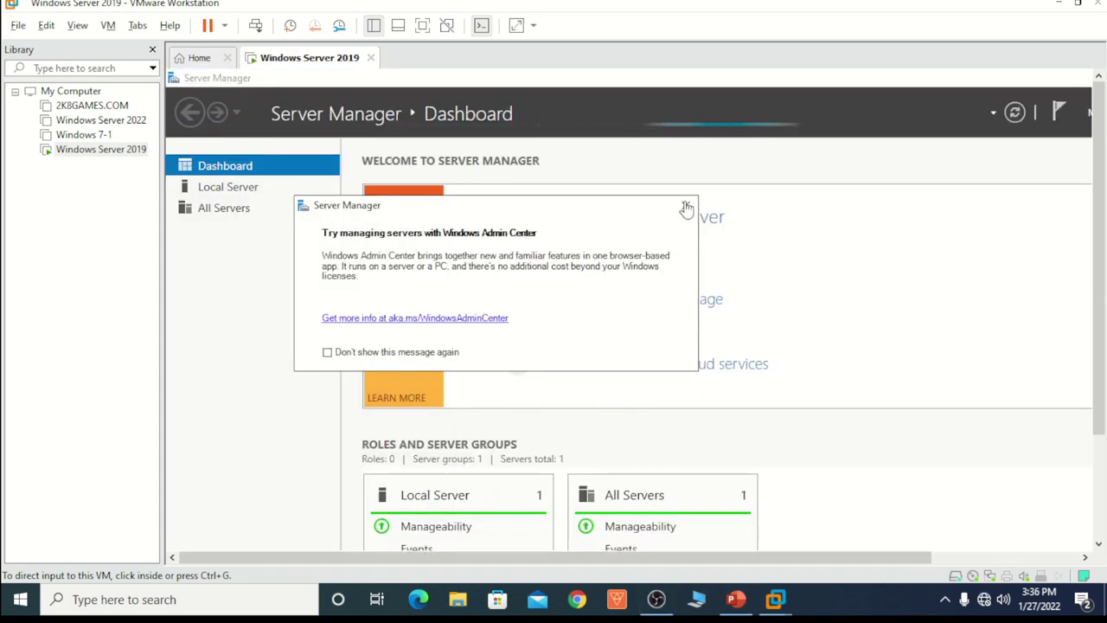
Step: Dismiss the Windows Admin Center prompt and switch the VM to full screen
{"action": "left_click", "coordinate": [686, 205]}
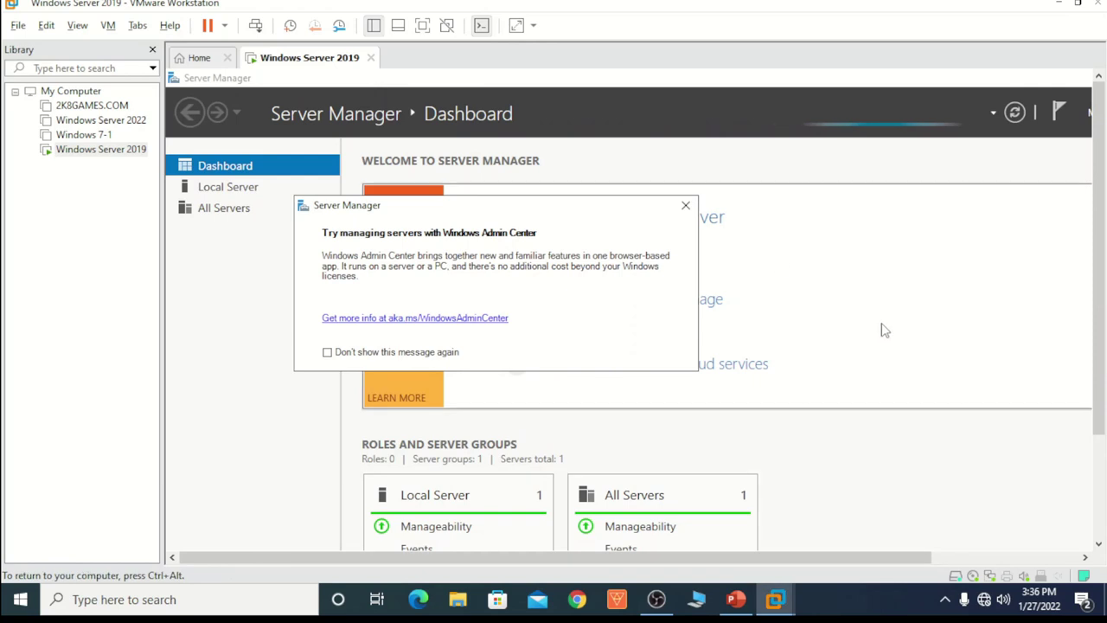
{"action": "left_click", "coordinate": [686, 205]}
{"action": "key", "text": "ctrl+alt+Return"}
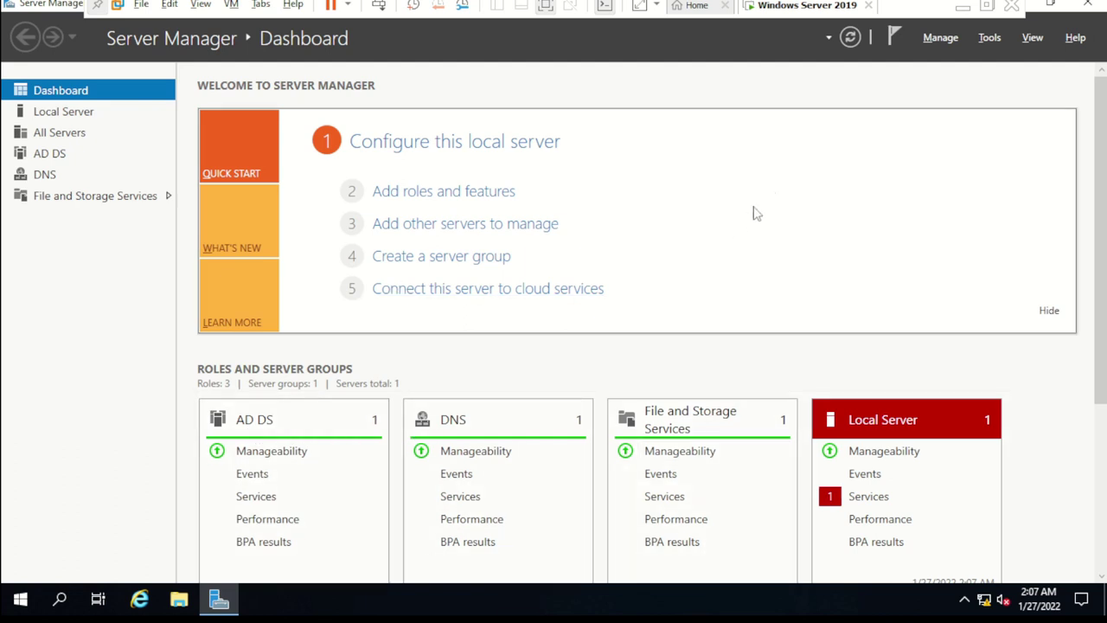
Step: Launch Active Directory Users and Computers from Tools and expand contoso.com down to its Users container
{"action": "left_click", "coordinate": [992, 39]}
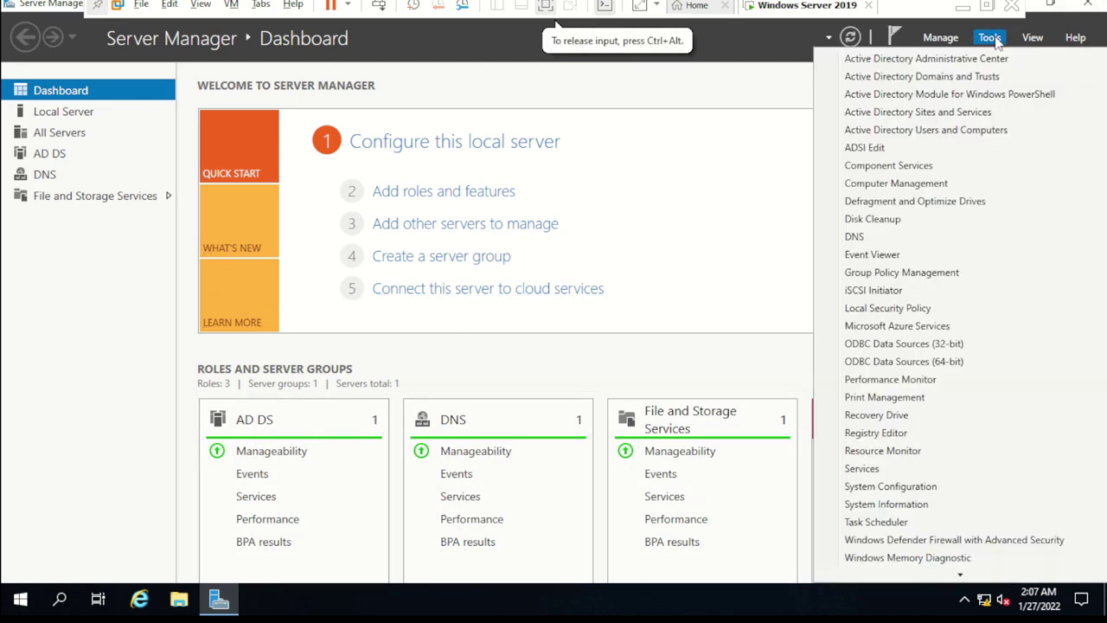
{"action": "left_click", "coordinate": [948, 132]}
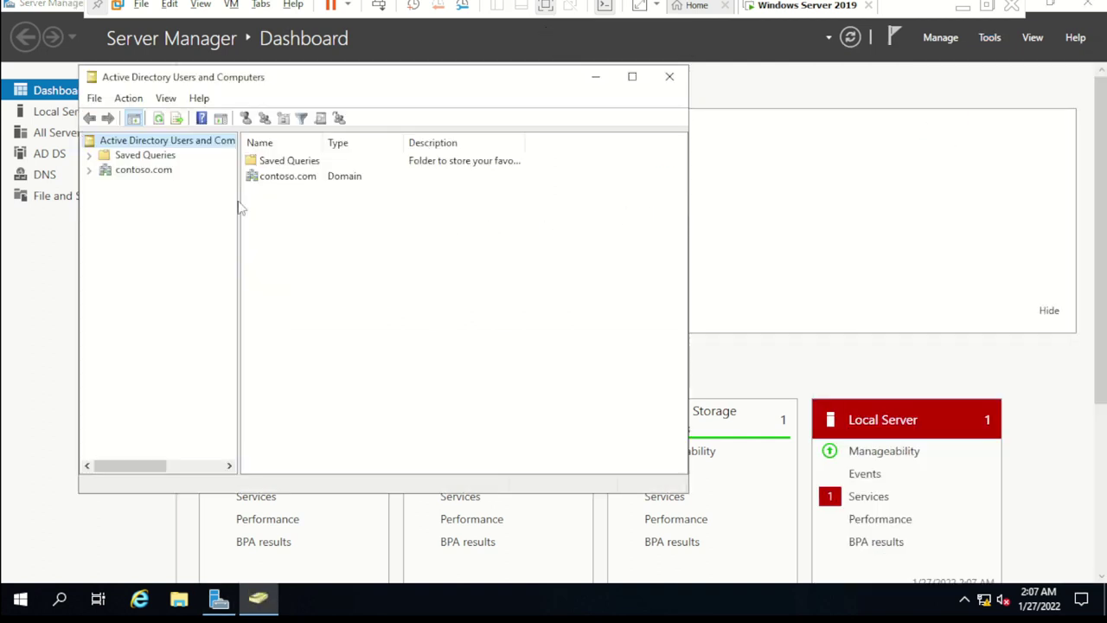
{"action": "left_click", "coordinate": [138, 169]}
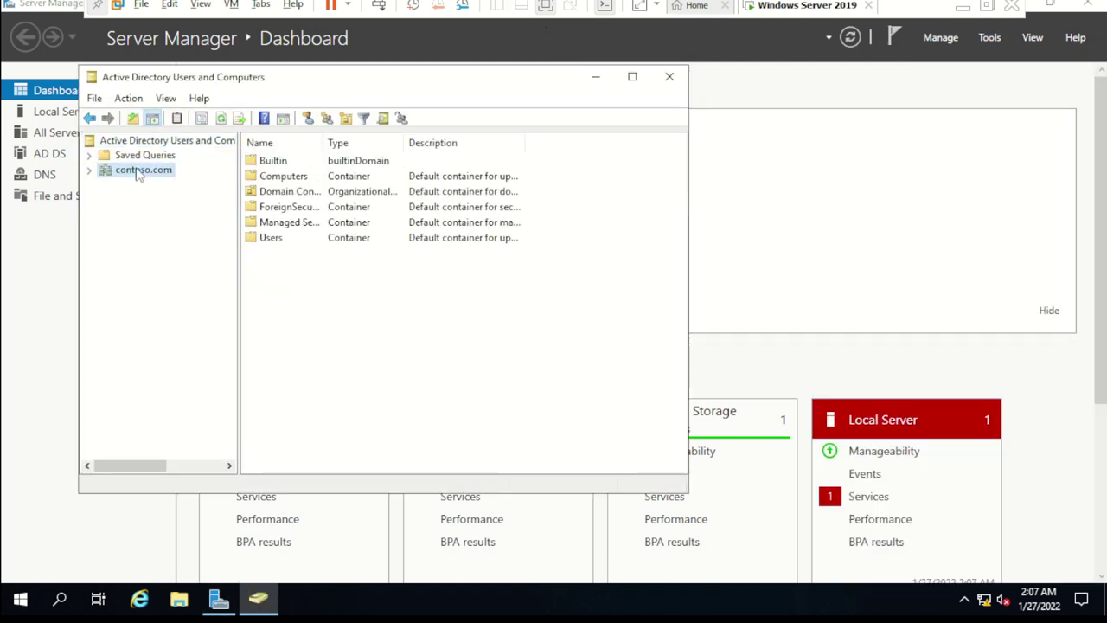
{"action": "left_click", "coordinate": [89, 170]}
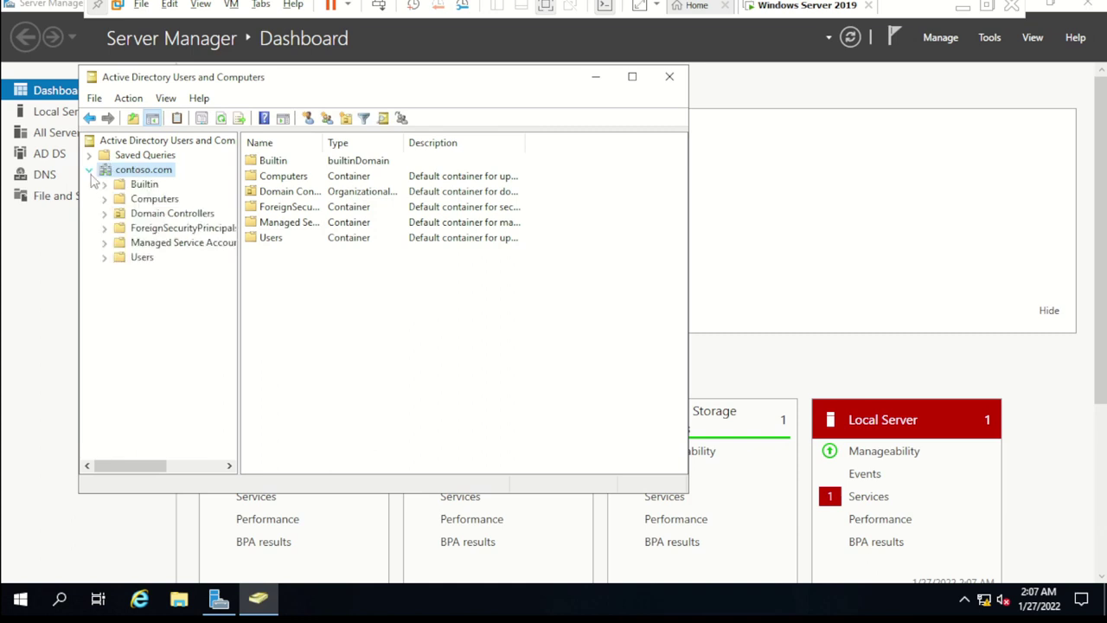
{"action": "left_click", "coordinate": [142, 258]}
Step: From the Users container's New menu, start a new Computer by mistake and cancel it
{"action": "right_click", "coordinate": [146, 258]}
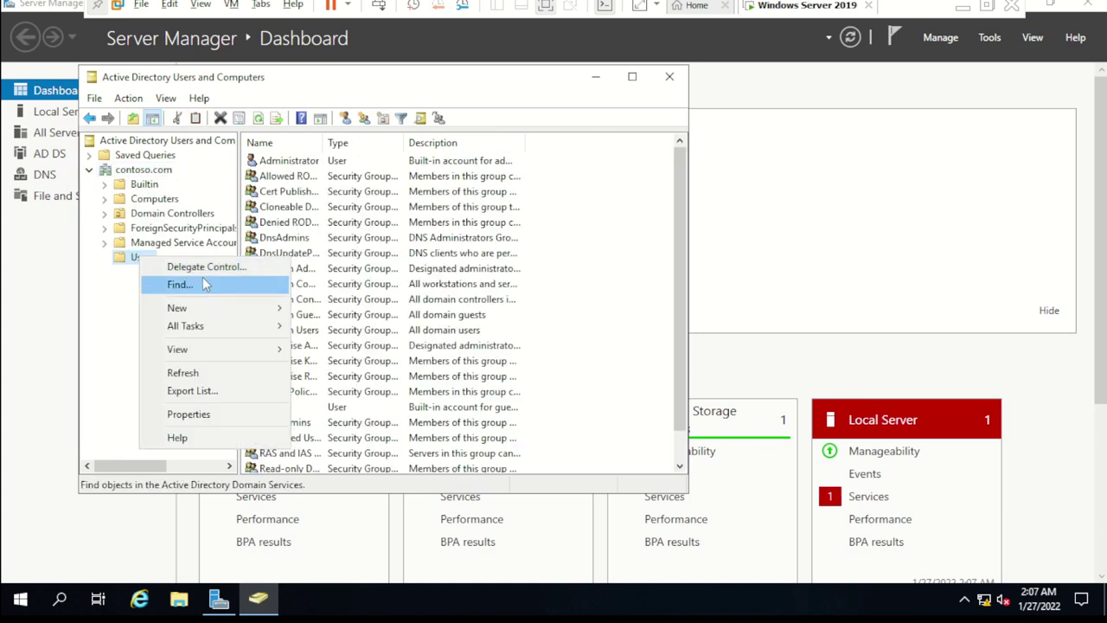
{"action": "mouse_move", "coordinate": [213, 310]}
{"action": "left_click", "coordinate": [337, 311]}
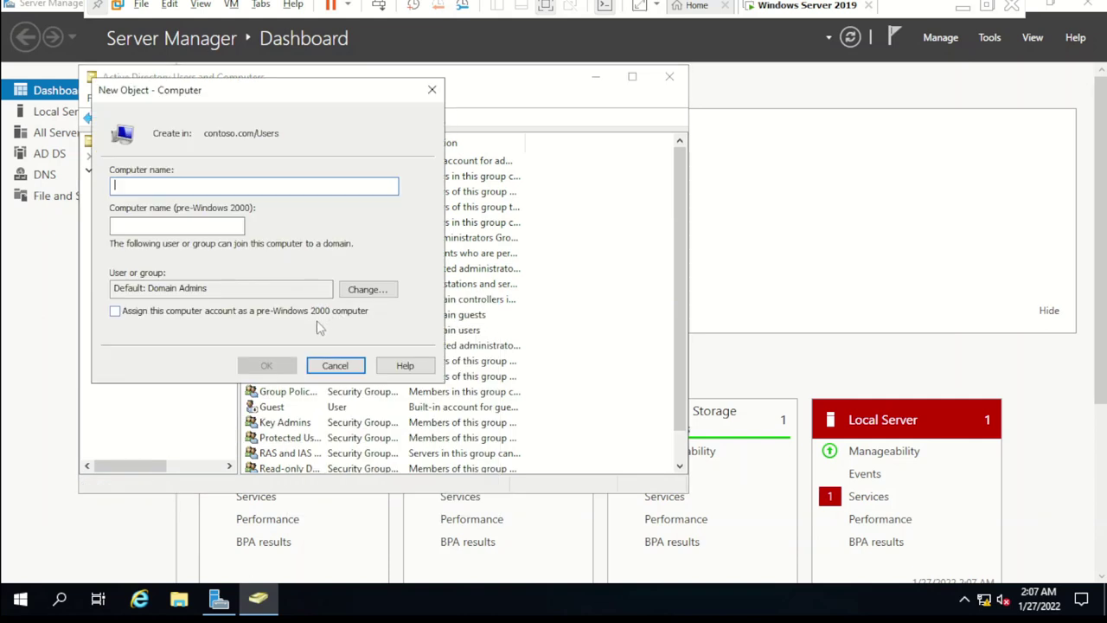
{"action": "left_click", "coordinate": [335, 365]}
Step: Create a new user in Users with first name and logon name 'khan', continuing to the password page
{"action": "right_click", "coordinate": [142, 259]}
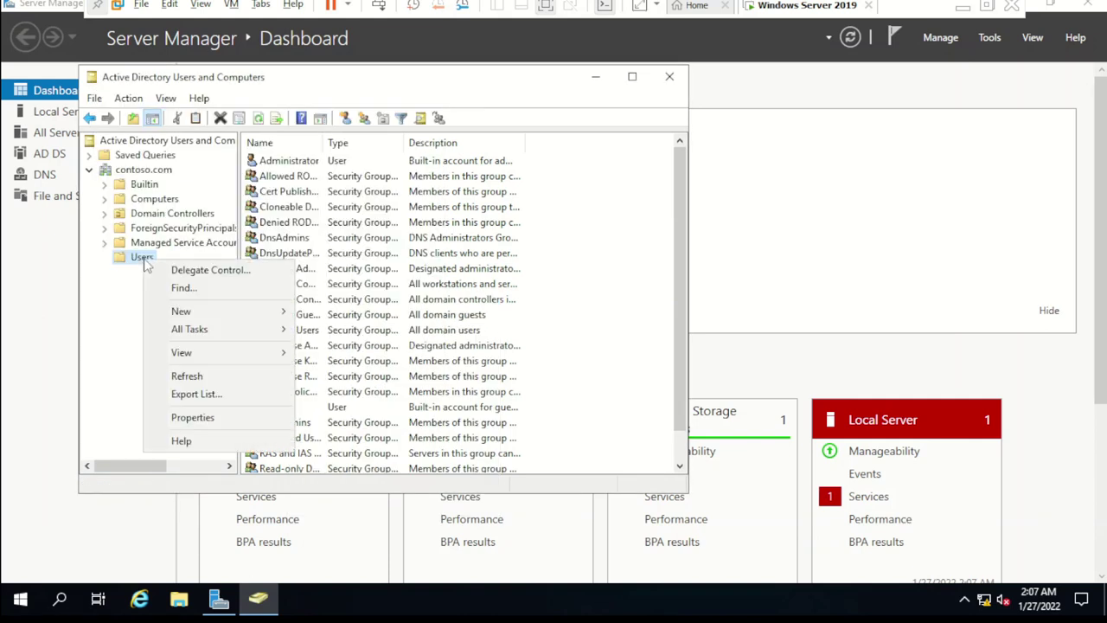
{"action": "mouse_move", "coordinate": [233, 314]}
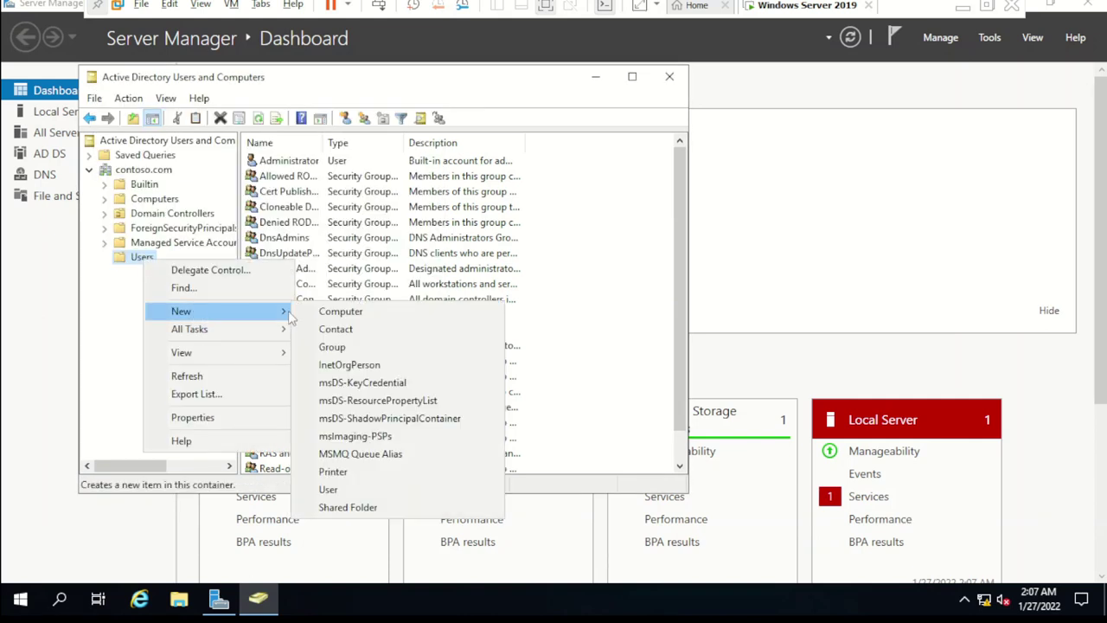
{"action": "left_click", "coordinate": [362, 490]}
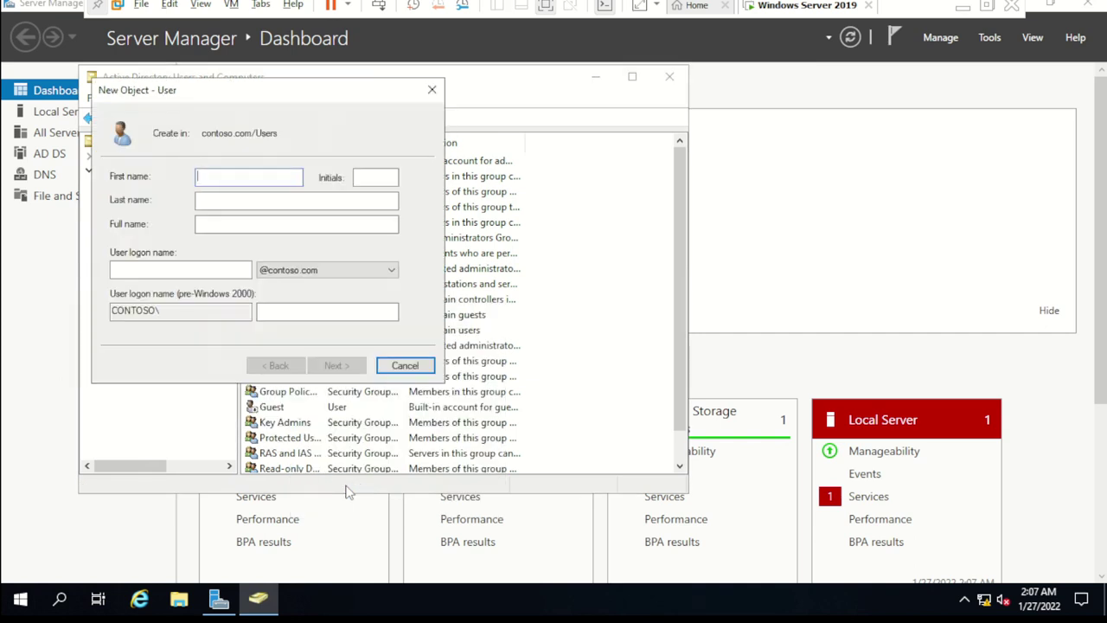
{"action": "type", "text": "khan"}
{"action": "key", "text": "Tab"}
{"action": "key", "text": "Tab"}
{"action": "key", "text": "Tab"}
{"action": "key", "text": "Tab"}
{"action": "type", "text": "khan"}
{"action": "key", "text": "Tab"}
{"action": "key", "text": "Tab"}
{"action": "key", "text": "Tab"}
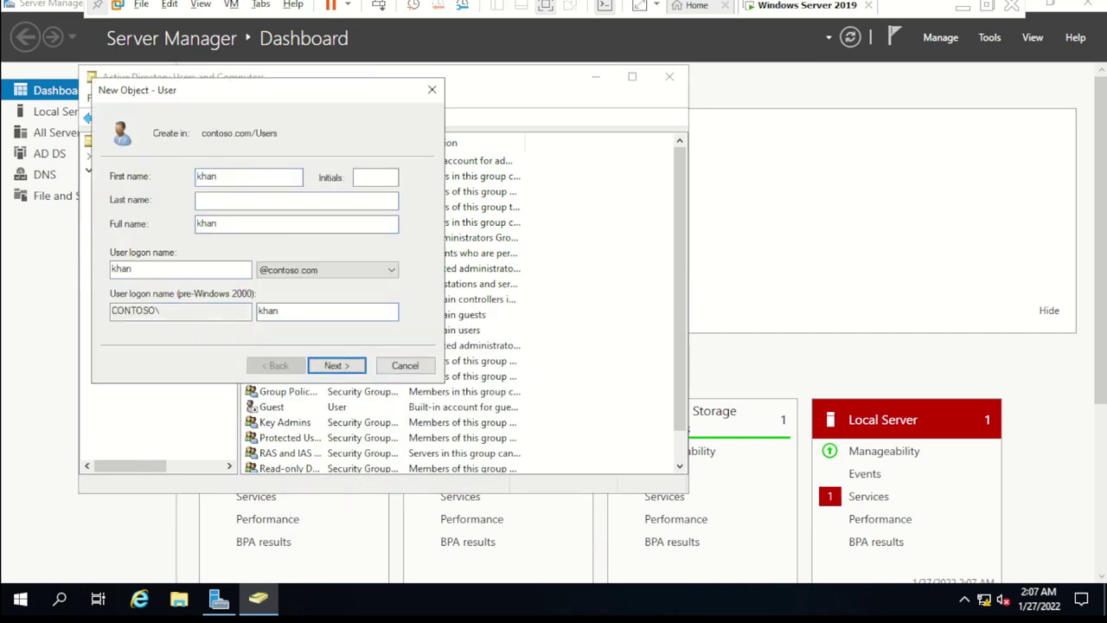
{"action": "key", "text": "Return"}
Step: Enter and confirm the new user's password
{"action": "type", "text": "Passwor"}
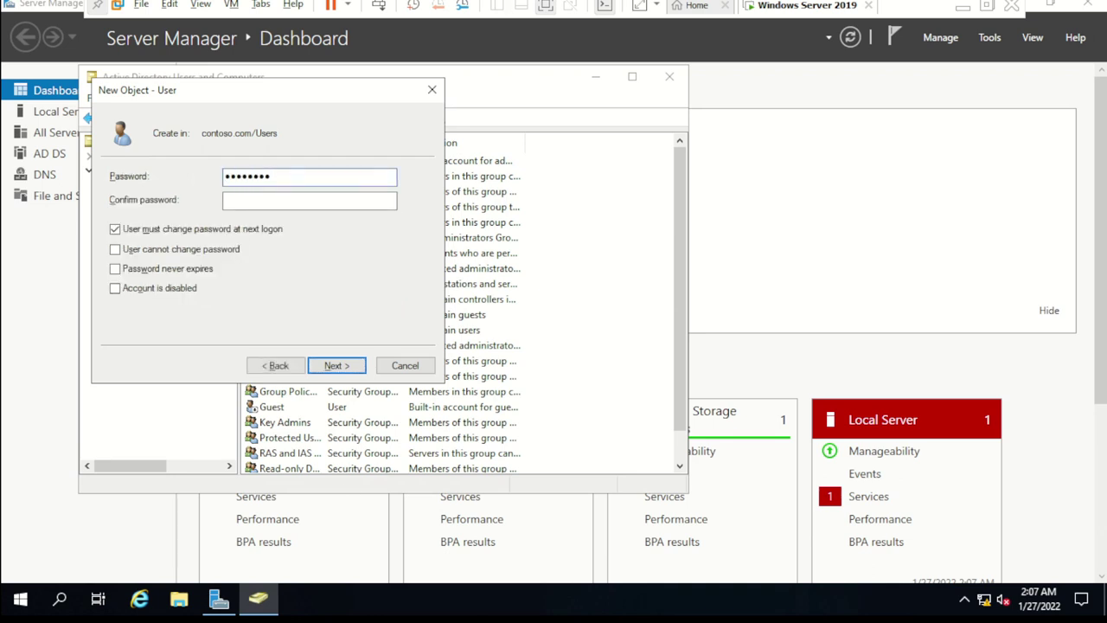
{"action": "key", "text": "BackSpace"}
{"action": "key", "text": "BackSpace"}
{"action": "key", "text": "BackSpace"}
{"action": "key", "text": "BackSpace"}
{"action": "key", "text": "BackSpace"}
{"action": "key", "text": "BackSpace"}
{"action": "type", "text": "PasswoPasswor"}
{"action": "key", "text": "Tab"}
Step: Clear 'must change password at next logon', enable 'cannot change password' and 'never expires', and finish creating khan
{"action": "key", "text": "space"}
{"action": "key", "text": "Tab"}
{"action": "key", "text": "space"}
{"action": "key", "text": "Tab"}
{"action": "key", "text": "space"}
{"action": "key", "text": "Tab"}
{"action": "key", "text": "Tab"}
{"action": "key", "text": "Tab"}
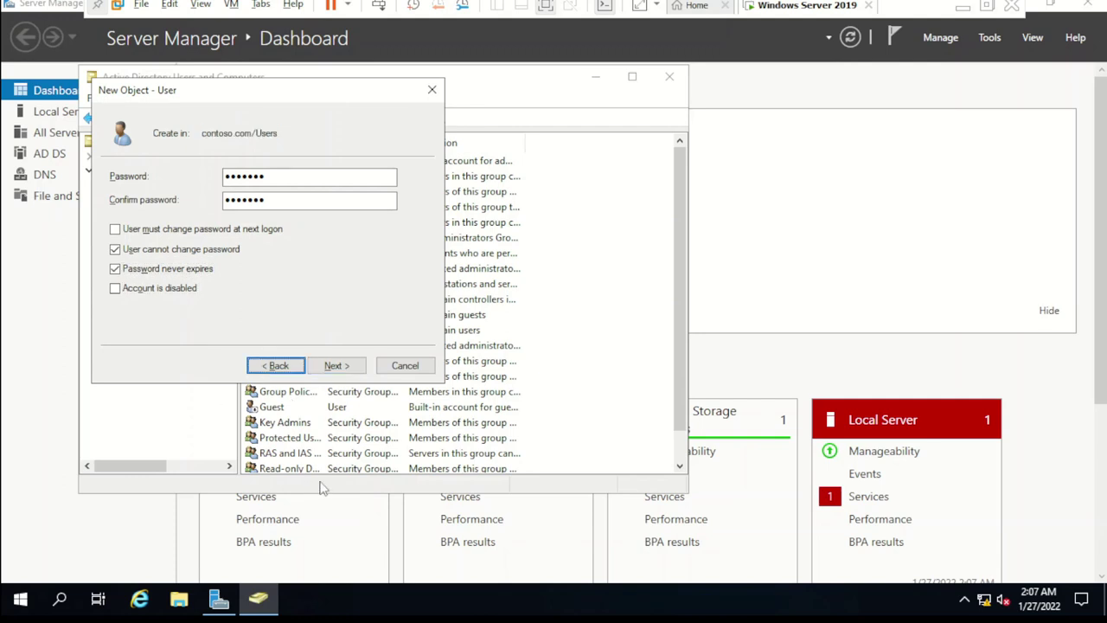
{"action": "left_click", "coordinate": [335, 366]}
{"action": "left_click", "coordinate": [336, 367]}
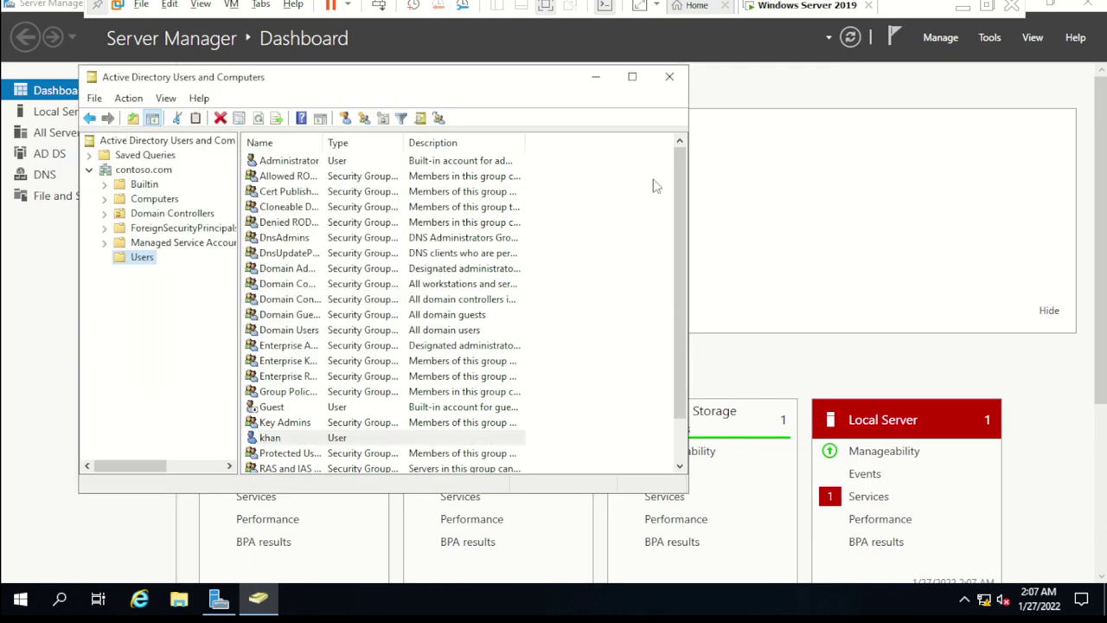
Step: Close the Active Directory Users and Computers window
{"action": "left_click", "coordinate": [672, 78]}
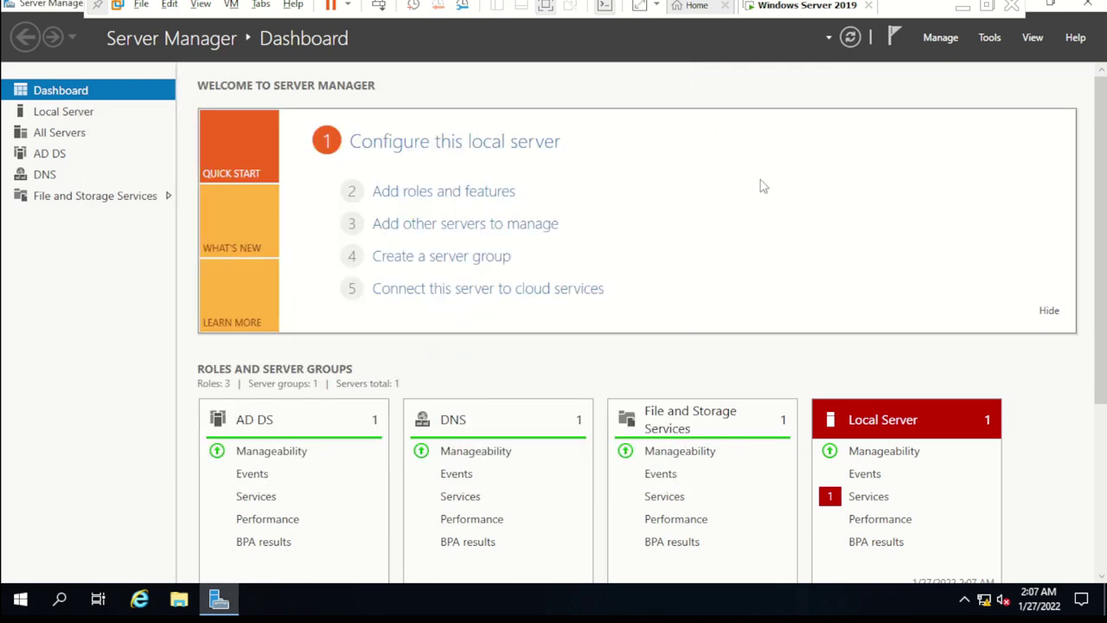